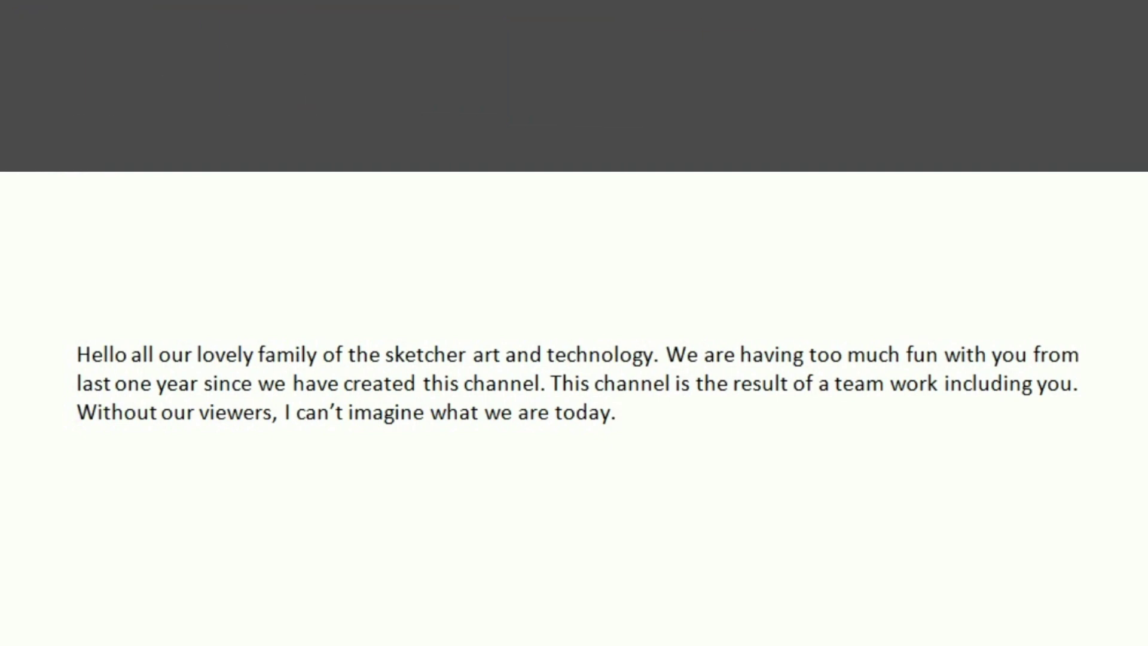
- Bold the whole paragraph, then return it to regular weight
key("ctrl+a")
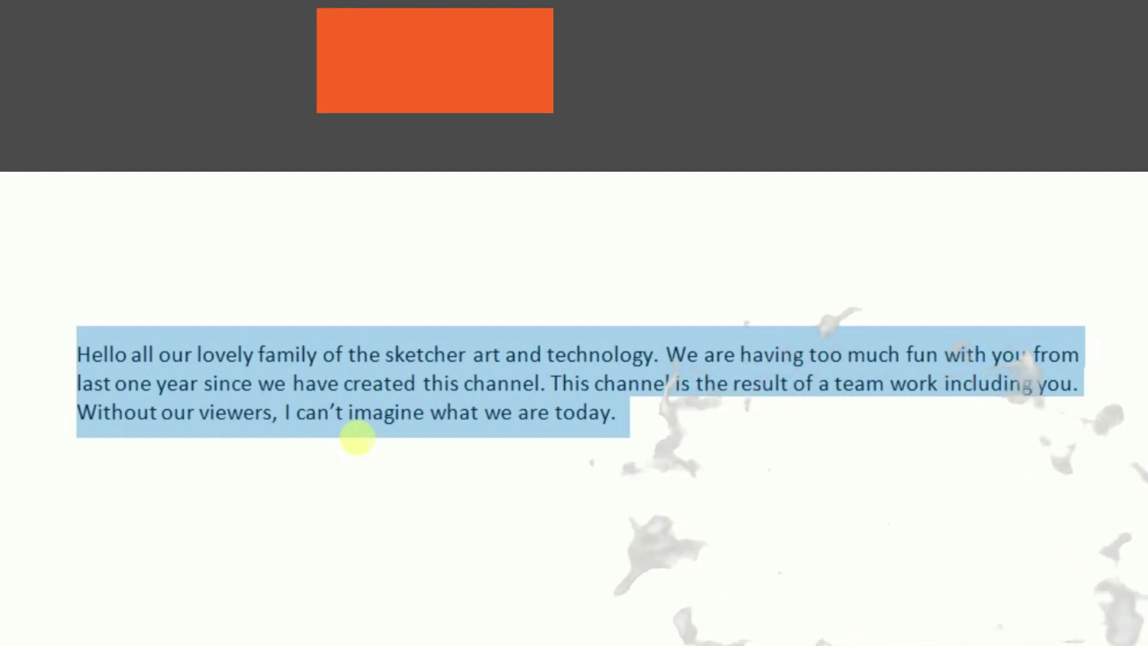
key("ctrl+b")
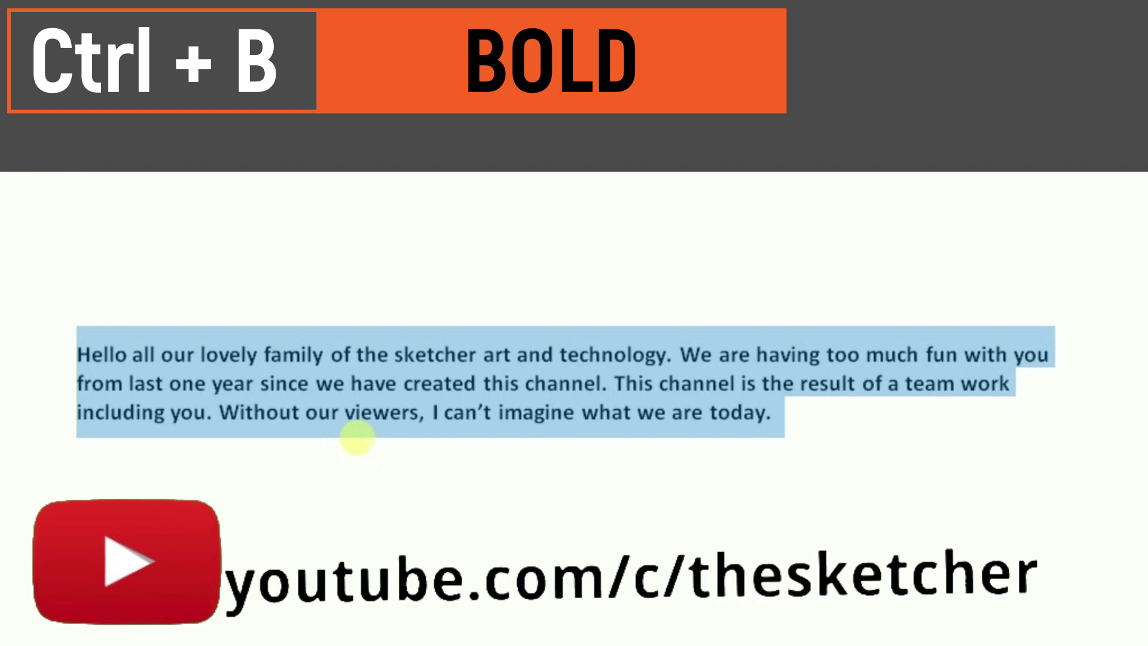
key("Right")
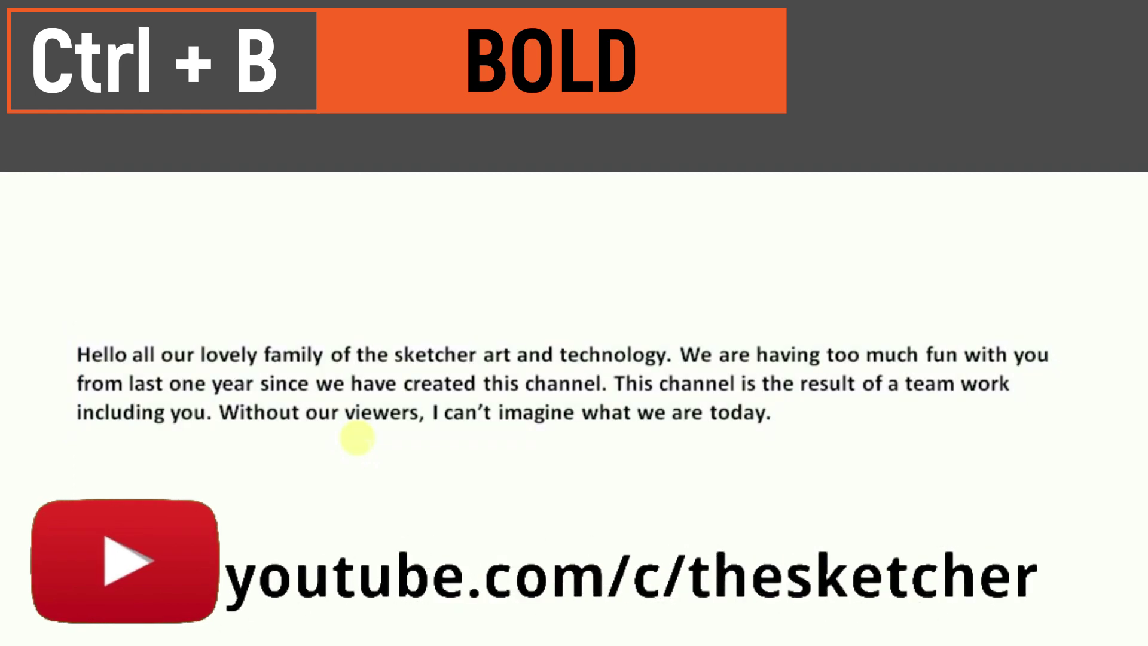
key("ctrl+a")
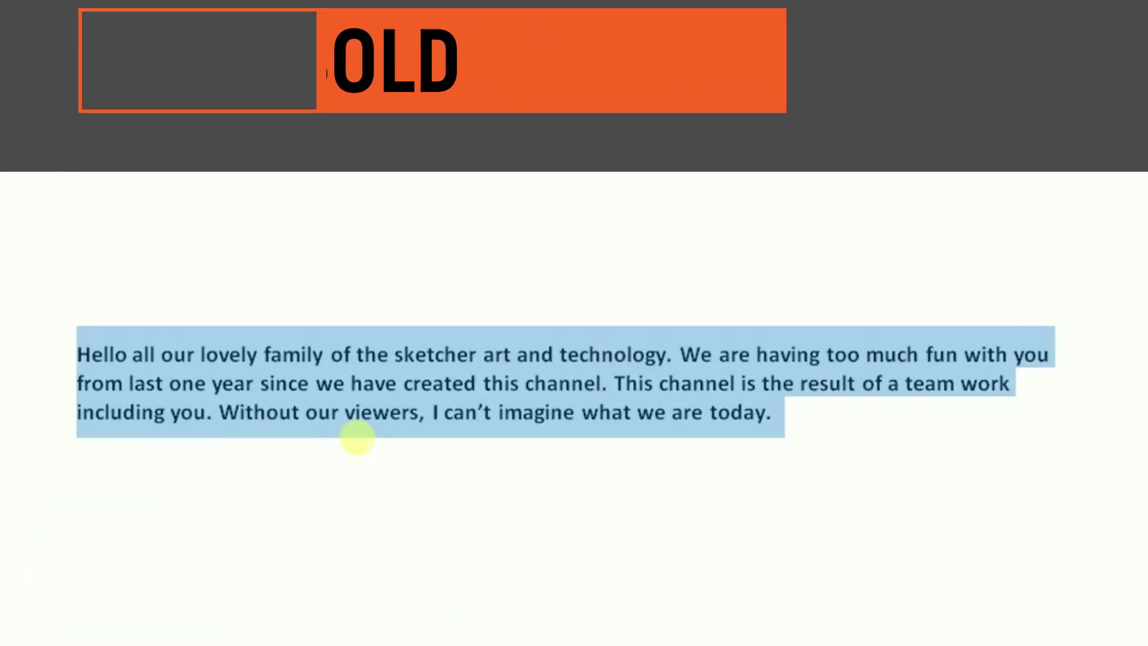
key("ctrl+b")
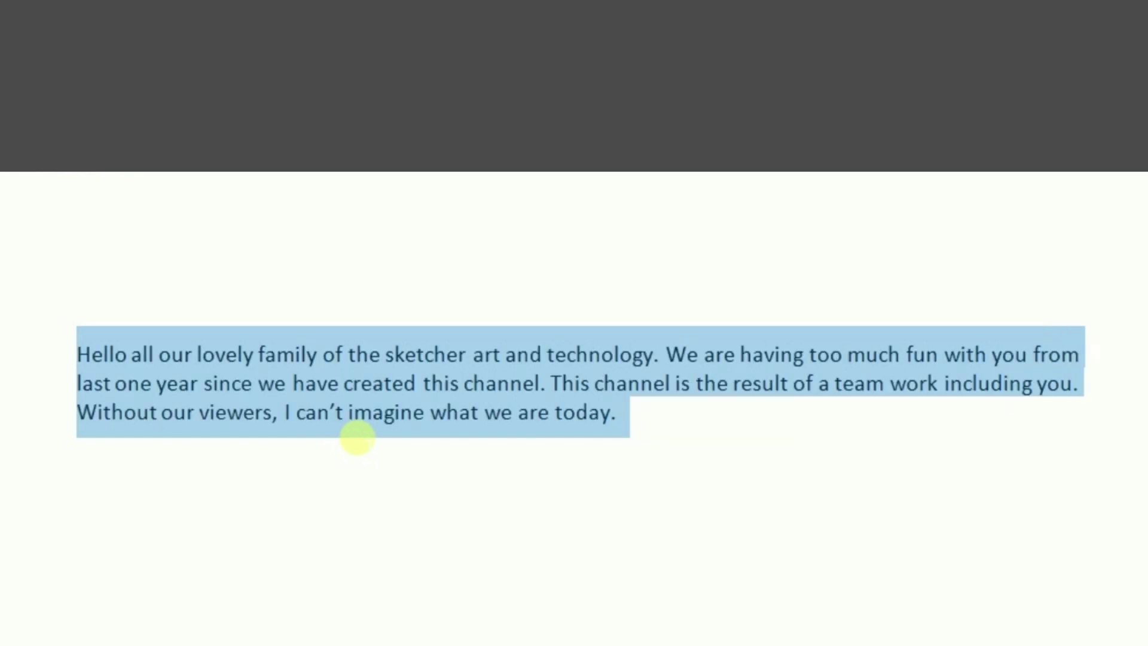
key("Right")
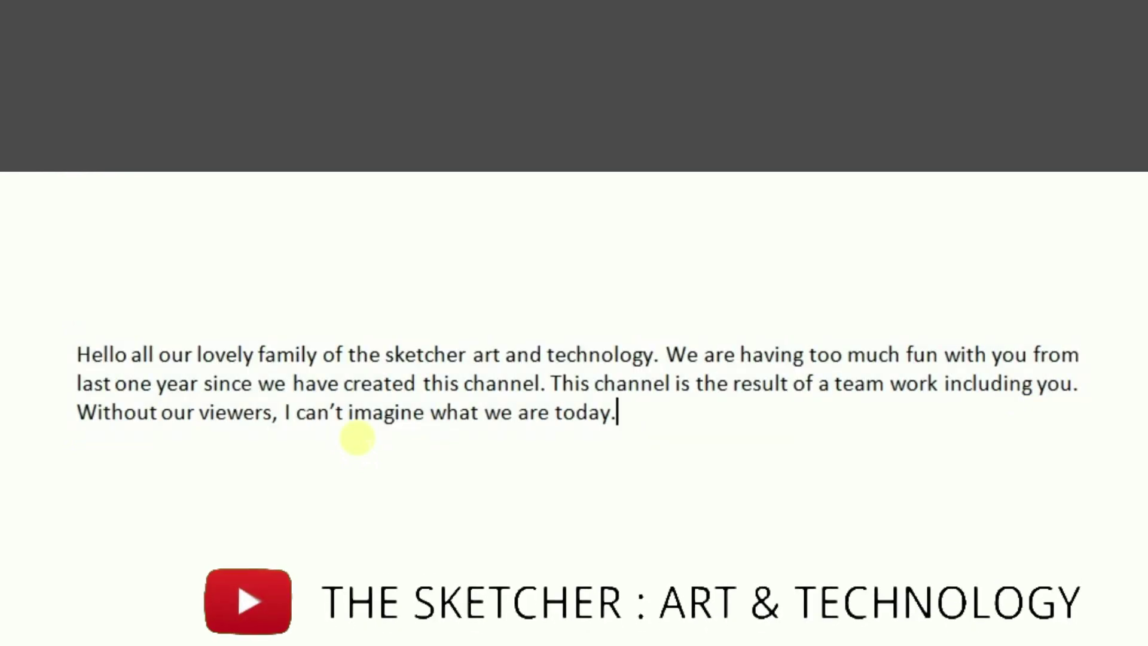
- Copy the whole paragraph and move the cursor to the end of the text
key("ctrl+a")
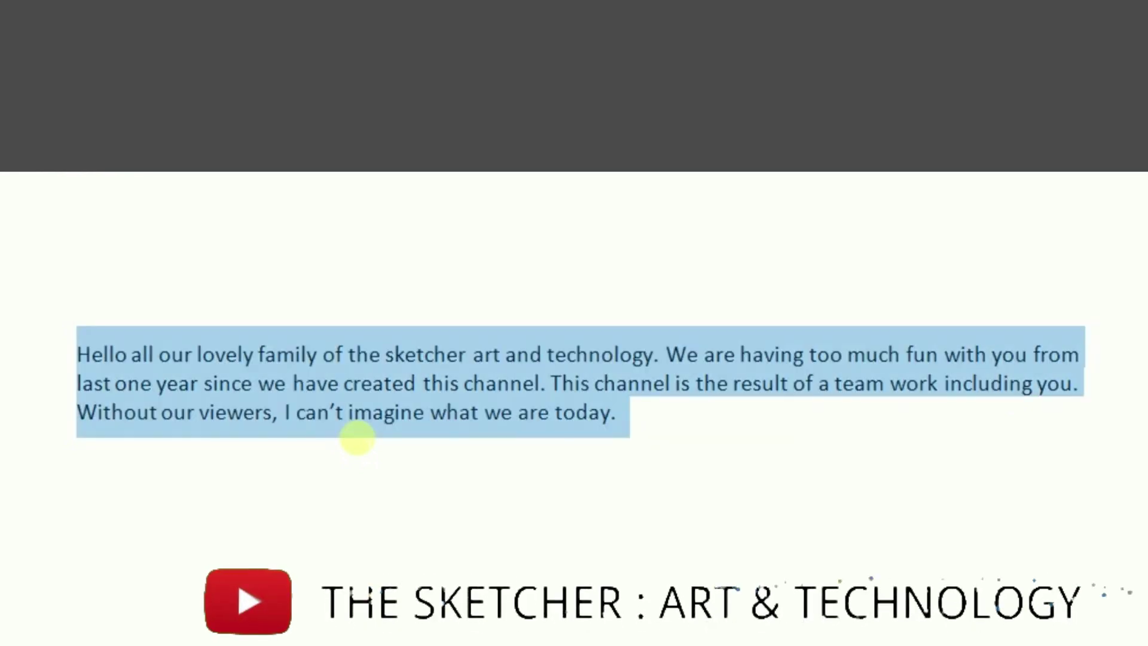
key("ctrl+c")
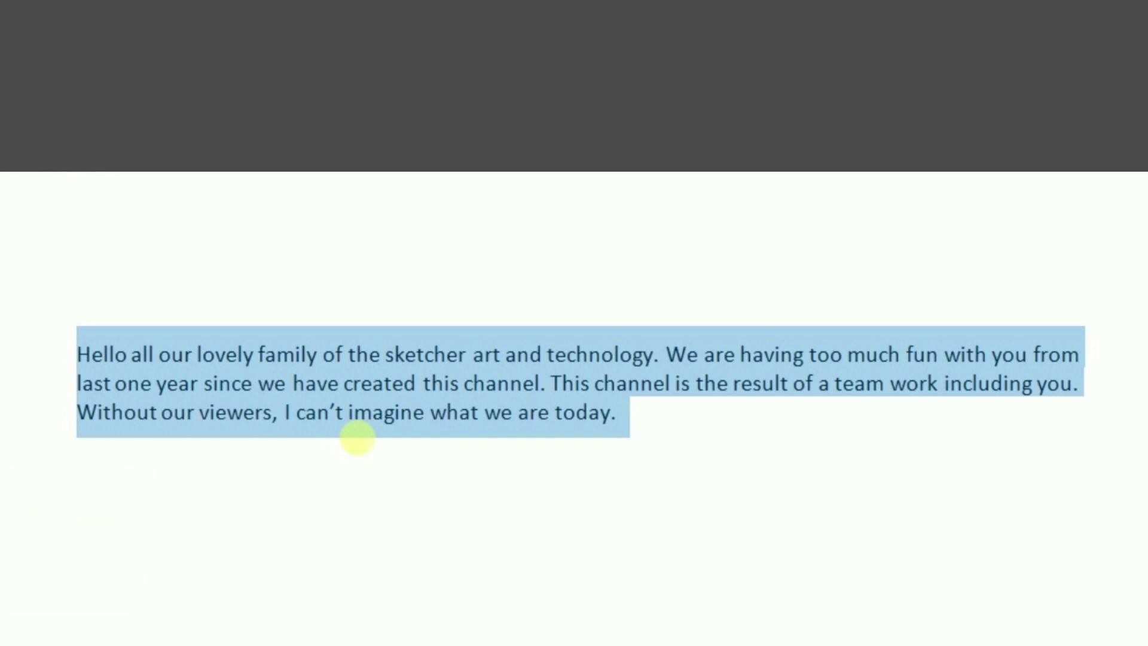
key("Right")
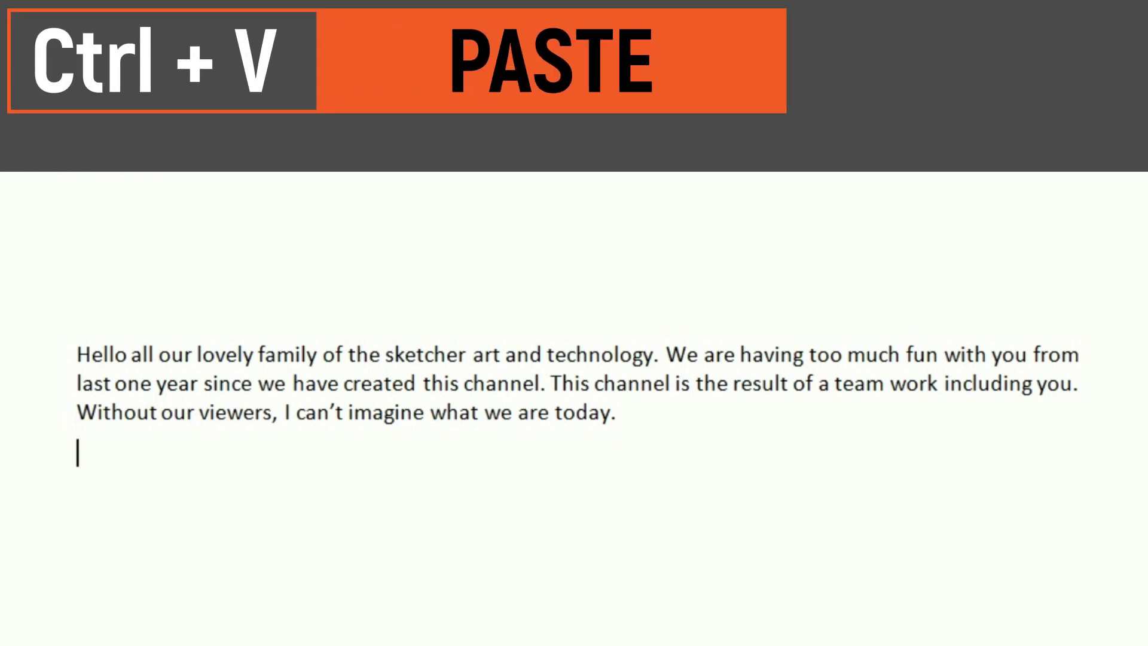
- Paste the copied paragraph twice below the original, then undo both pastes
key("ctrl+v")
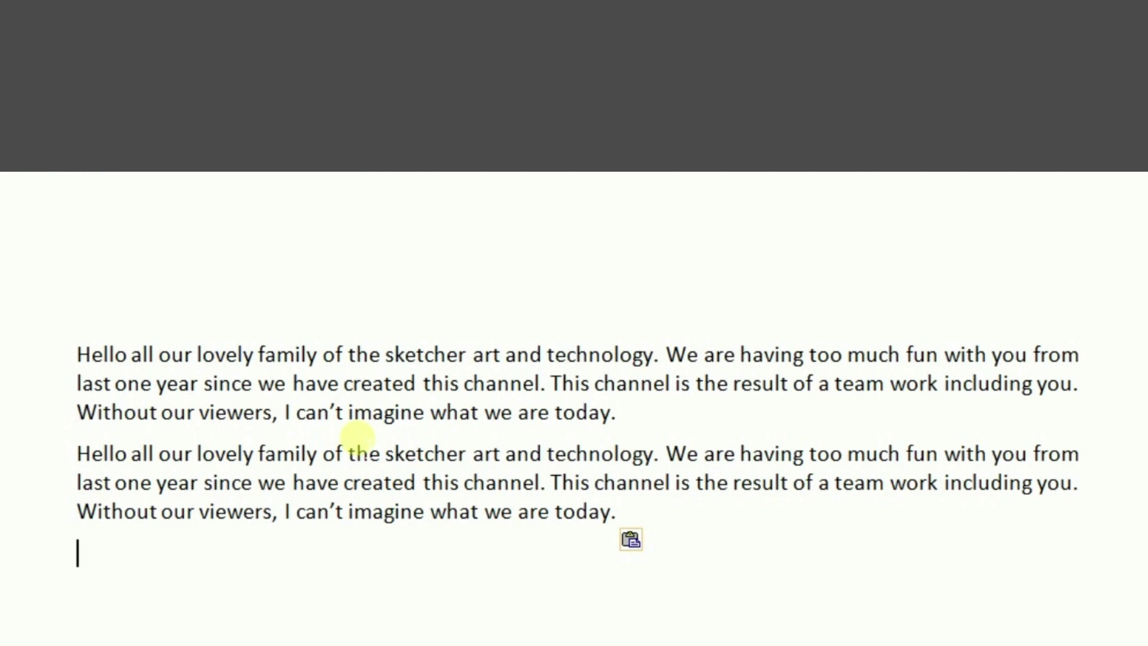
key("ctrl+v")
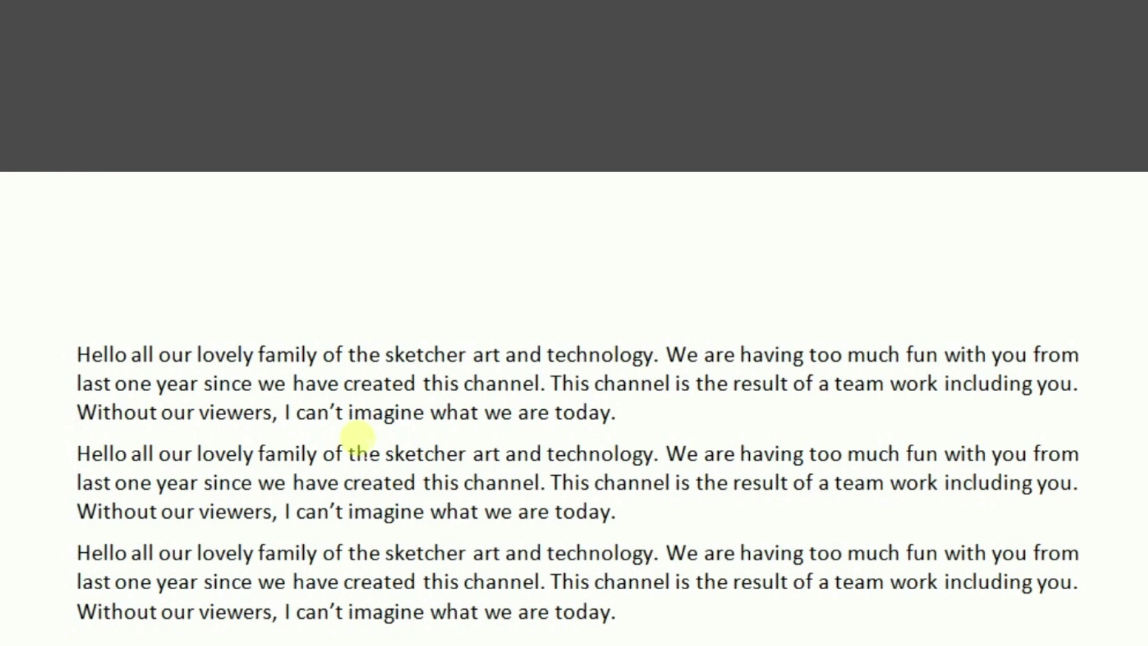
key("ctrl+z")
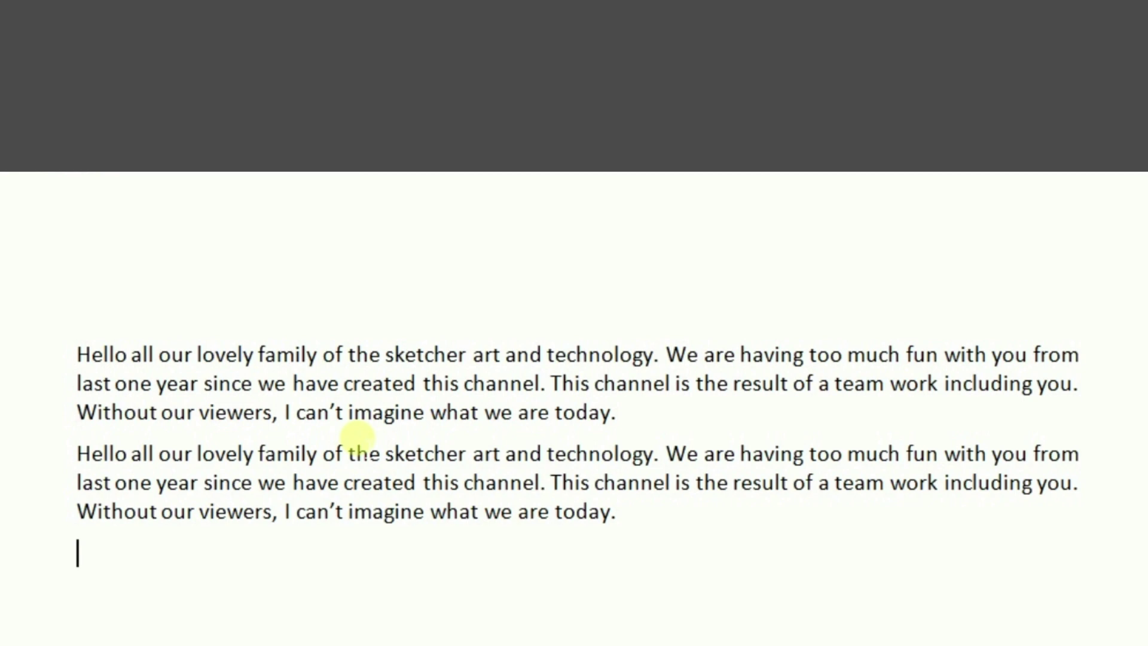
key("ctrl+z")
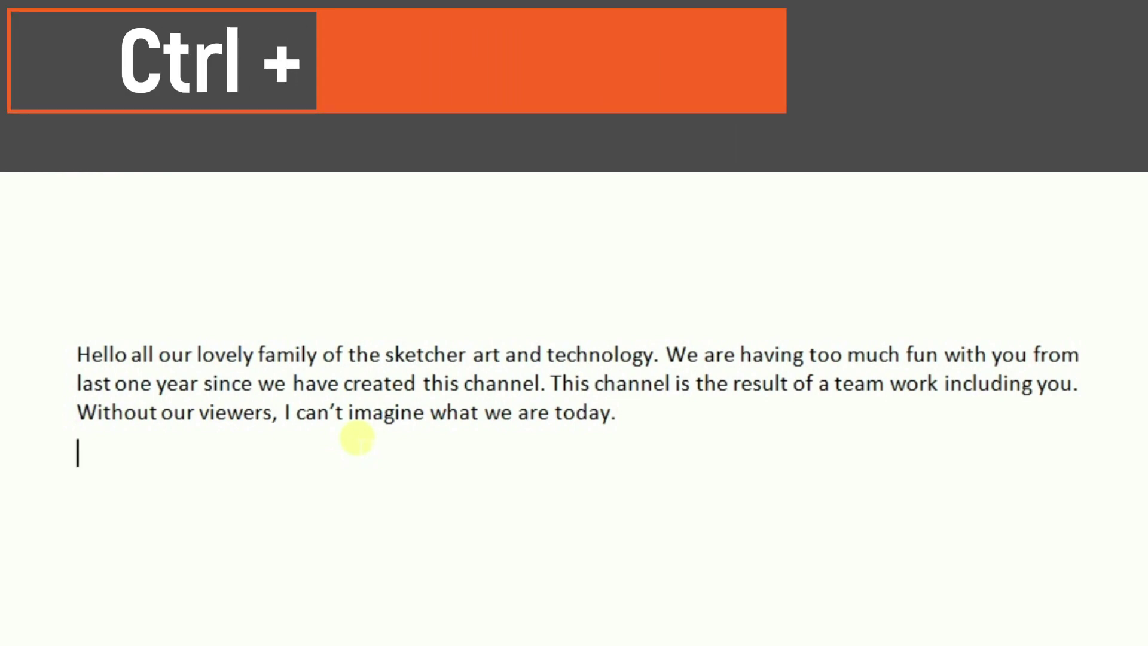
- Redo and re-undo the pasted copy, then select the paragraph and the empty line below
key("ctrl+y")
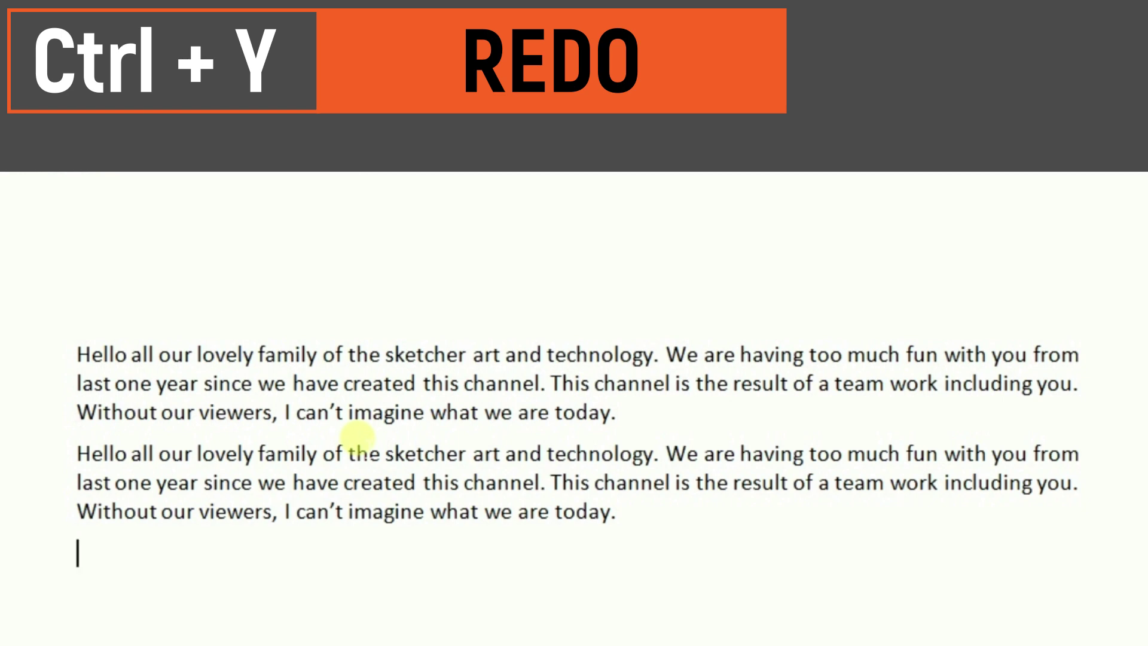
key("ctrl+z")
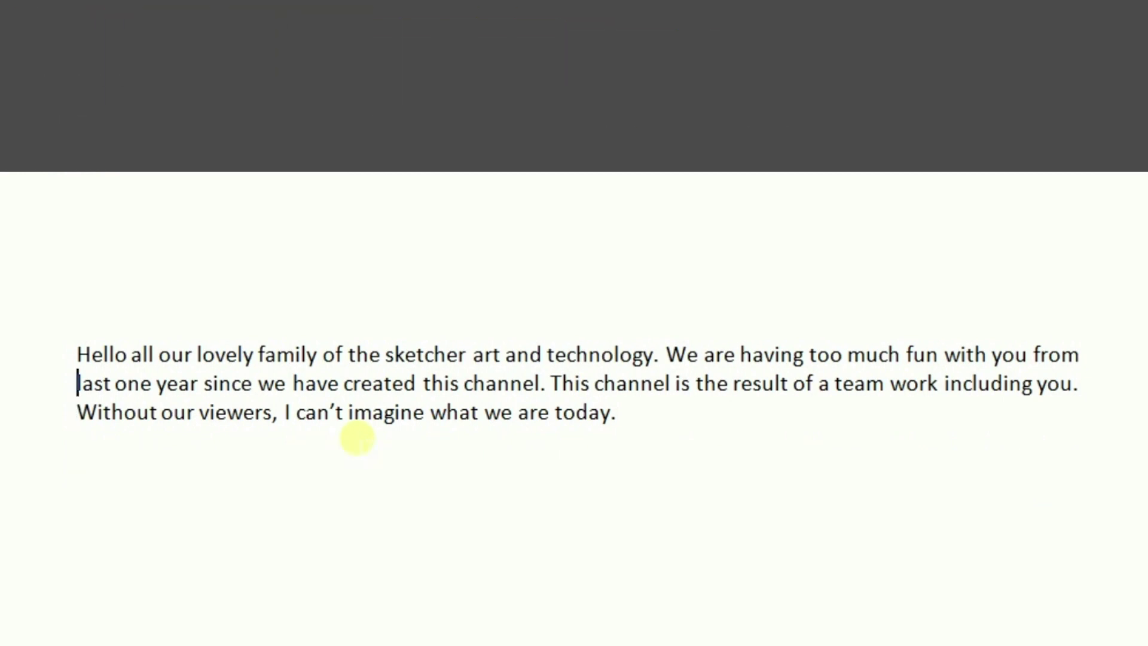
key("shift+Down")
key("shift+Down")
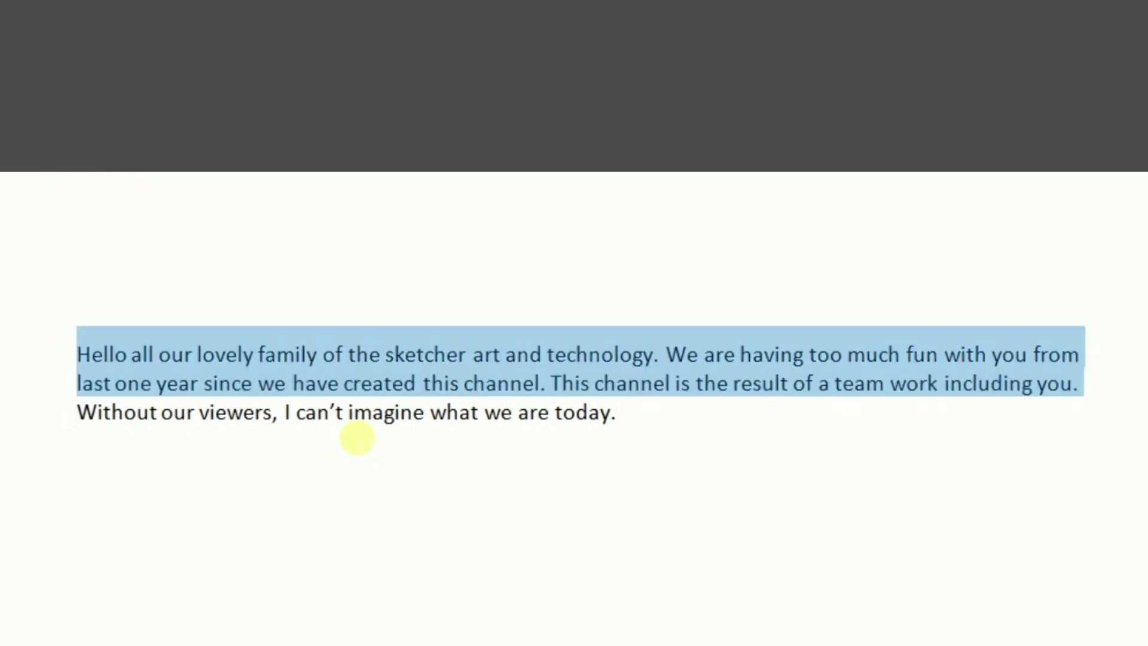
key("shift+Down")
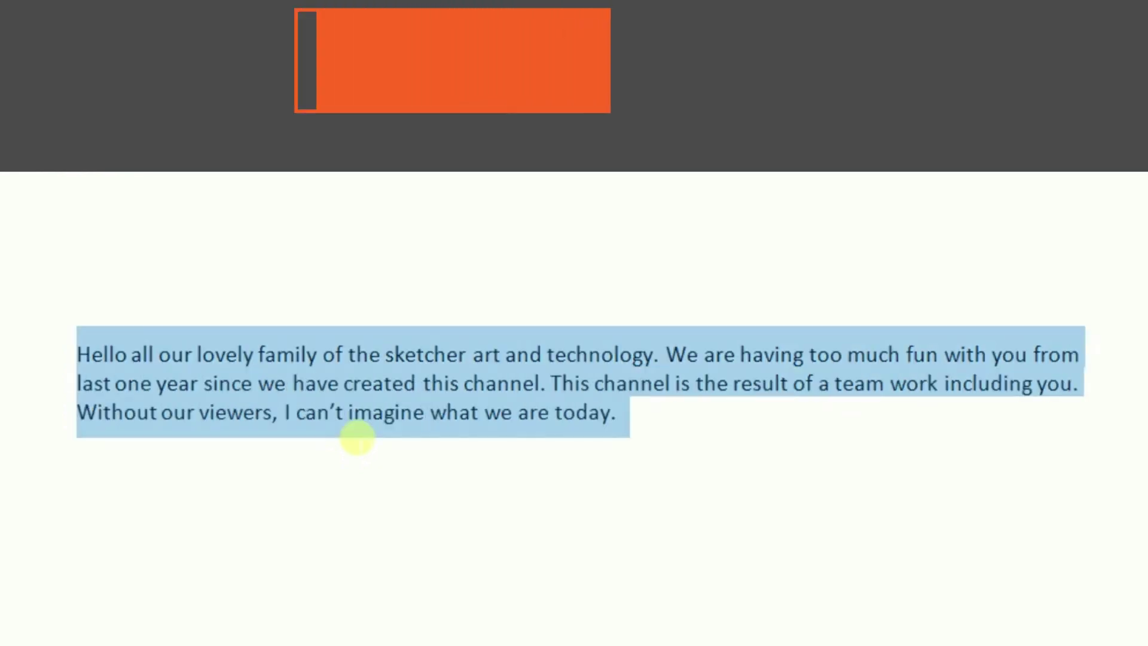
key("shift+Down")
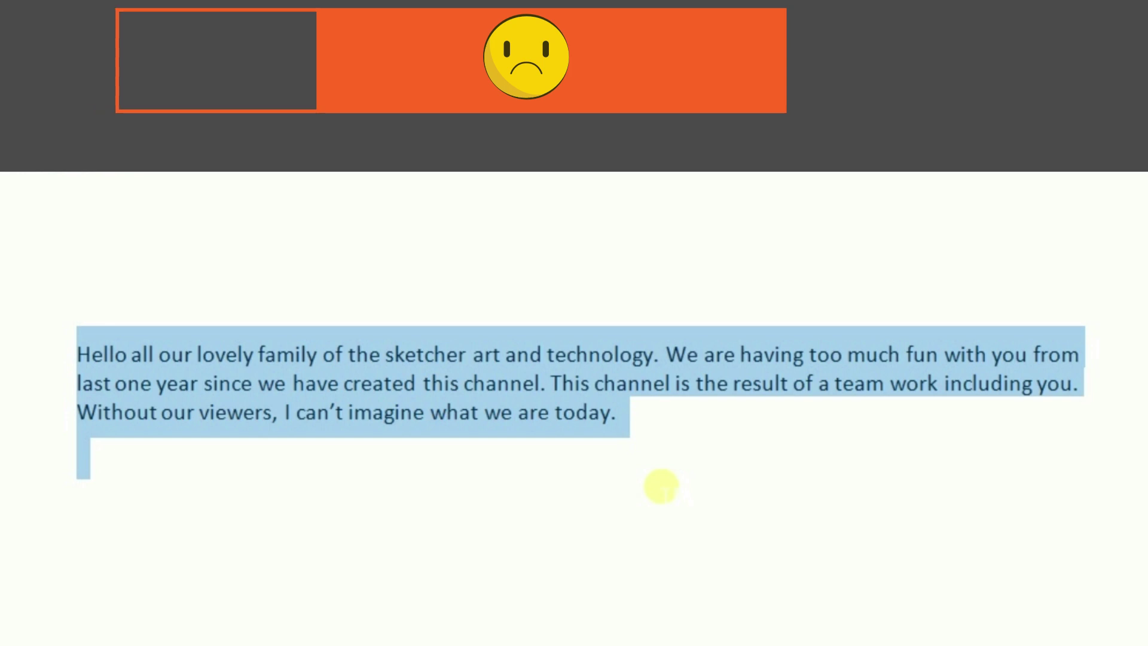
- Double-underline the paragraph, undo the underline, and center the paragraph
key("ctrl+shift+d")
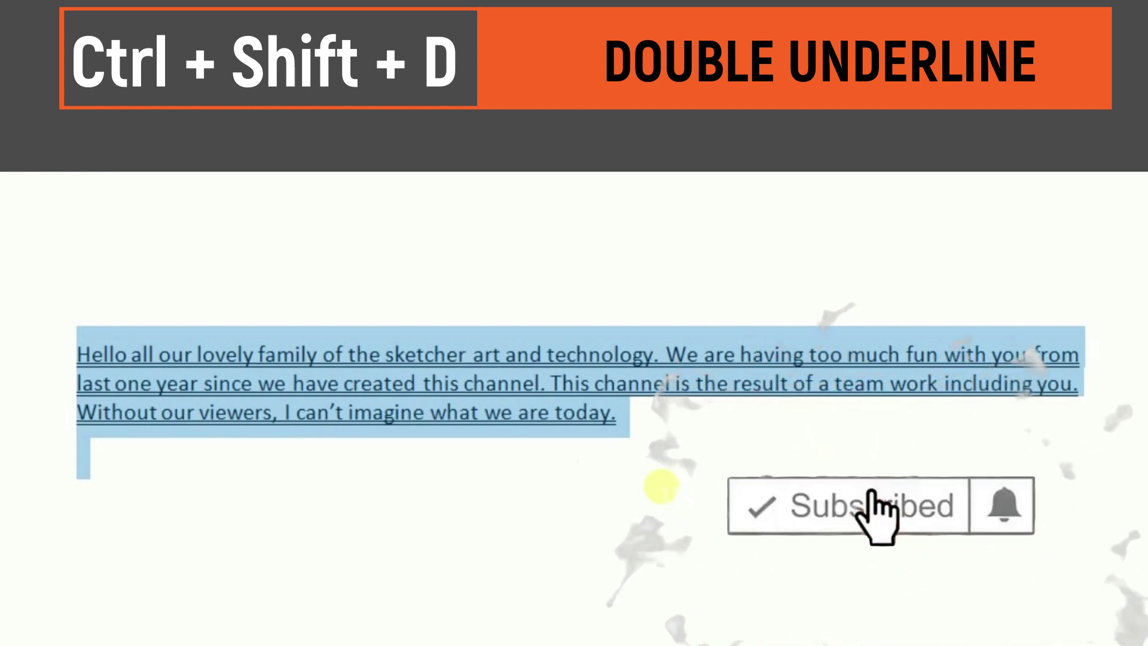
key("ctrl+z")
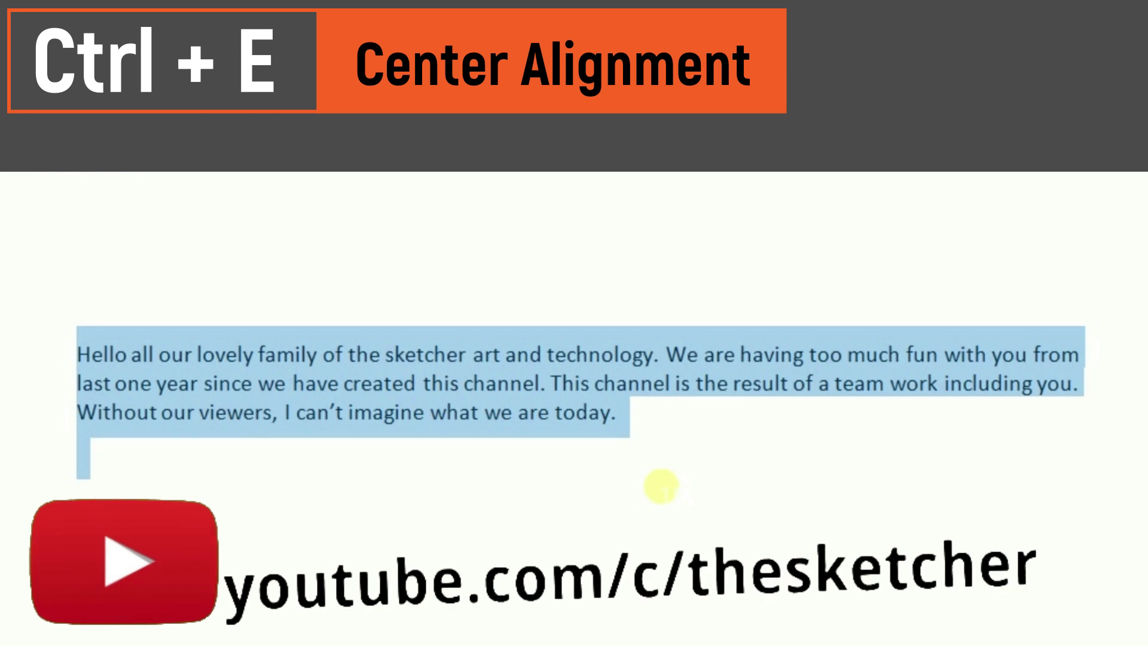
key("ctrl+e")
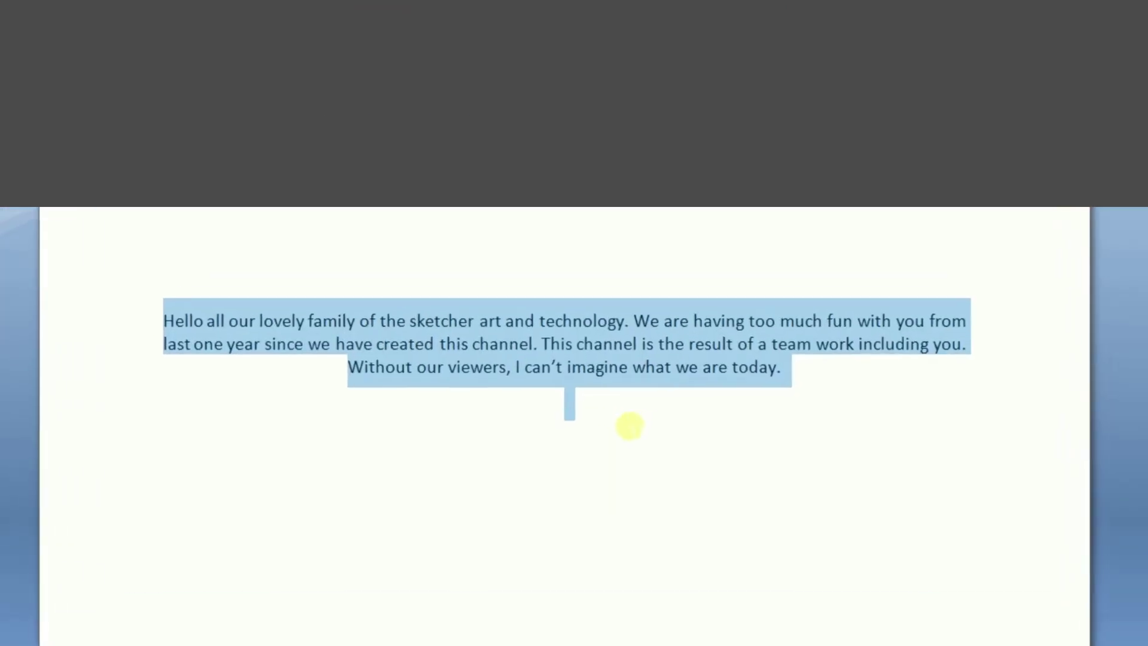
- Search for 'the' and step through its first two matches
key("ctrl+f")
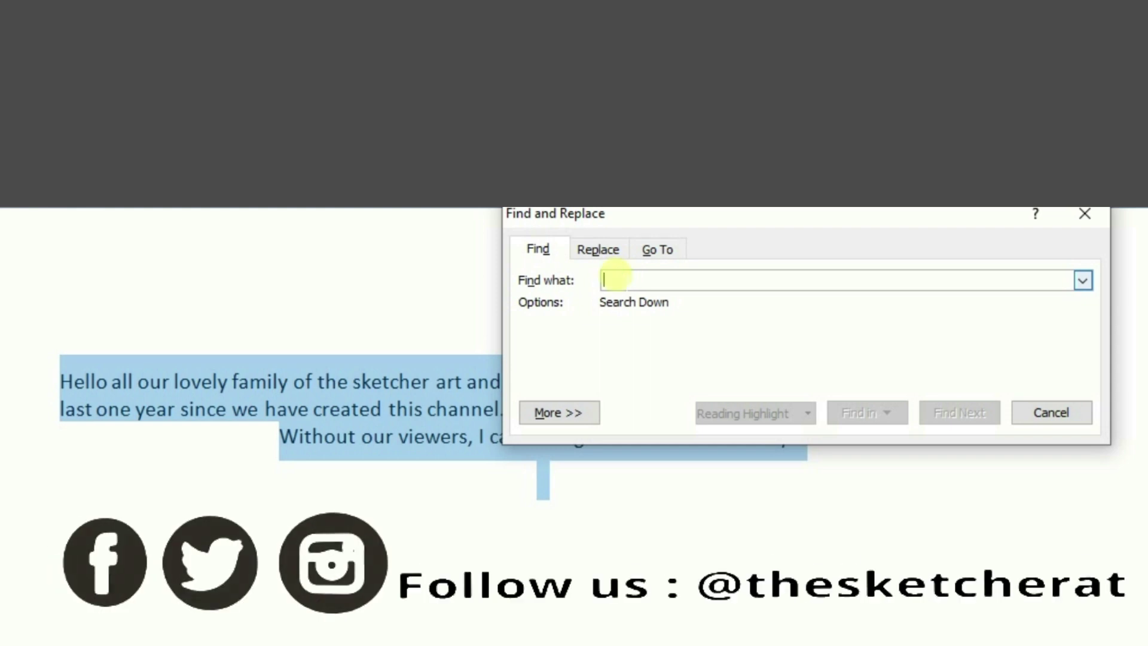
type("the")
left_click(982, 414)
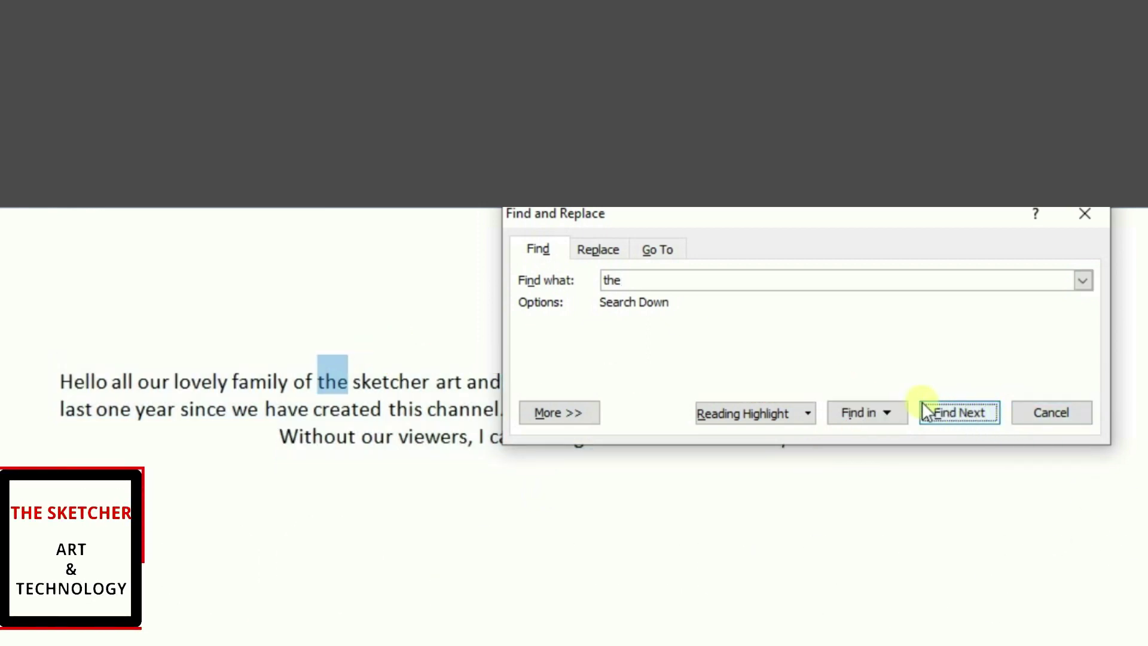
left_click(973, 415)
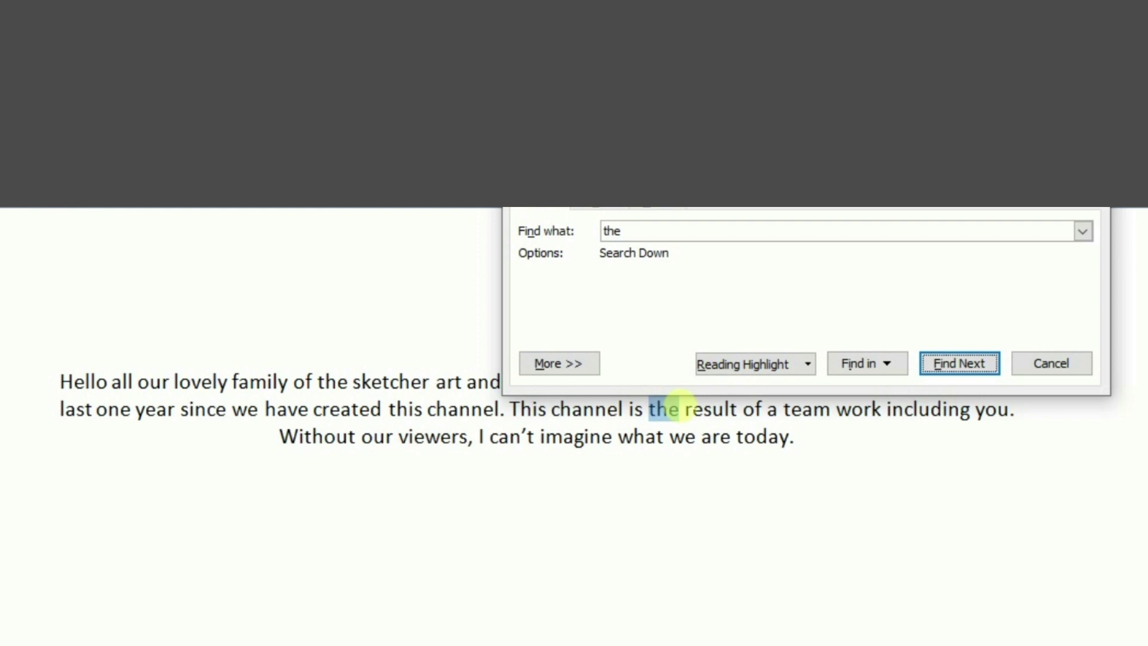
- Close the search, select all the text, and show the Go To page options
key("Escape")
key("ctrl+a")
key("ctrl+g")
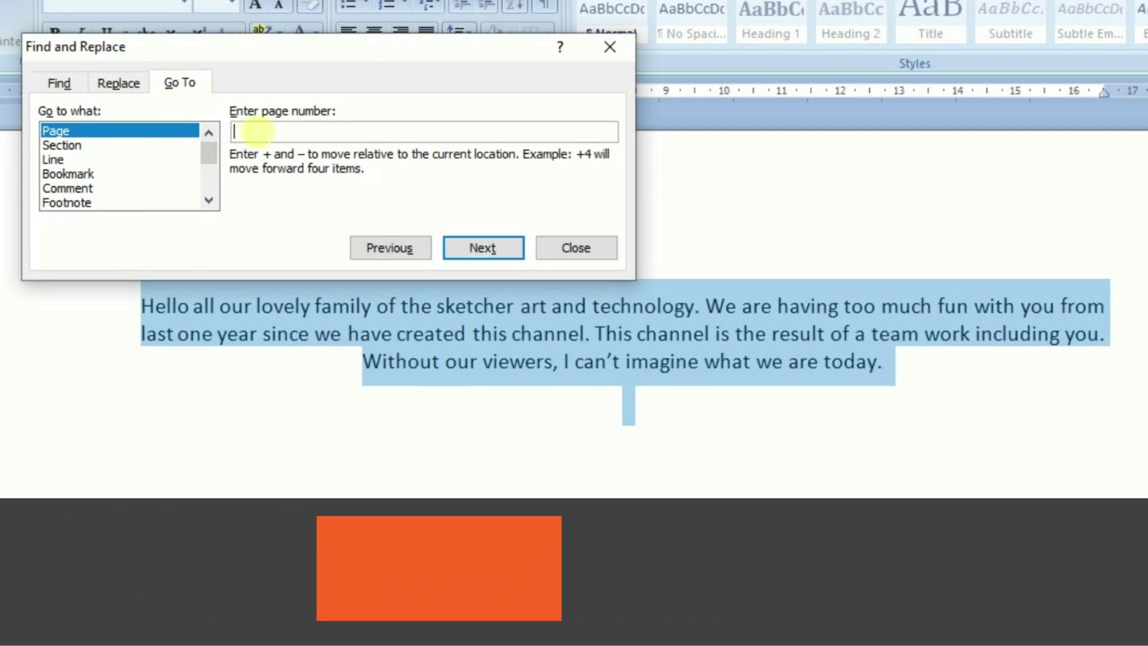
- Enter page 5 in Go To, close it without jumping, and open Replace with 'the' prefilled
type("5")
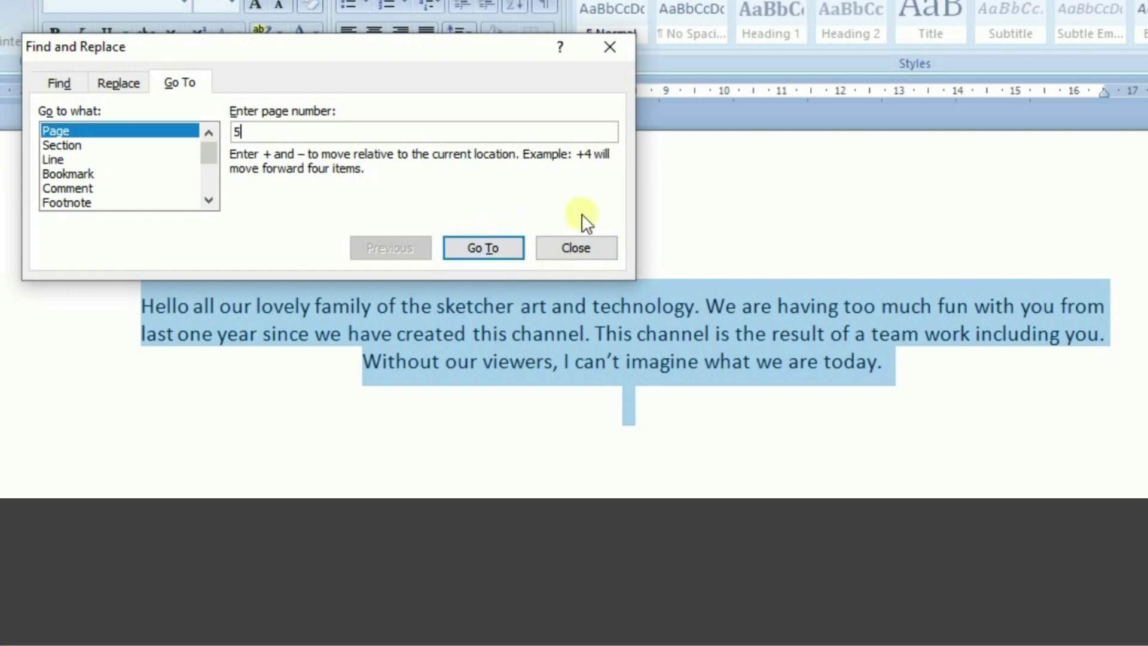
left_click(578, 246)
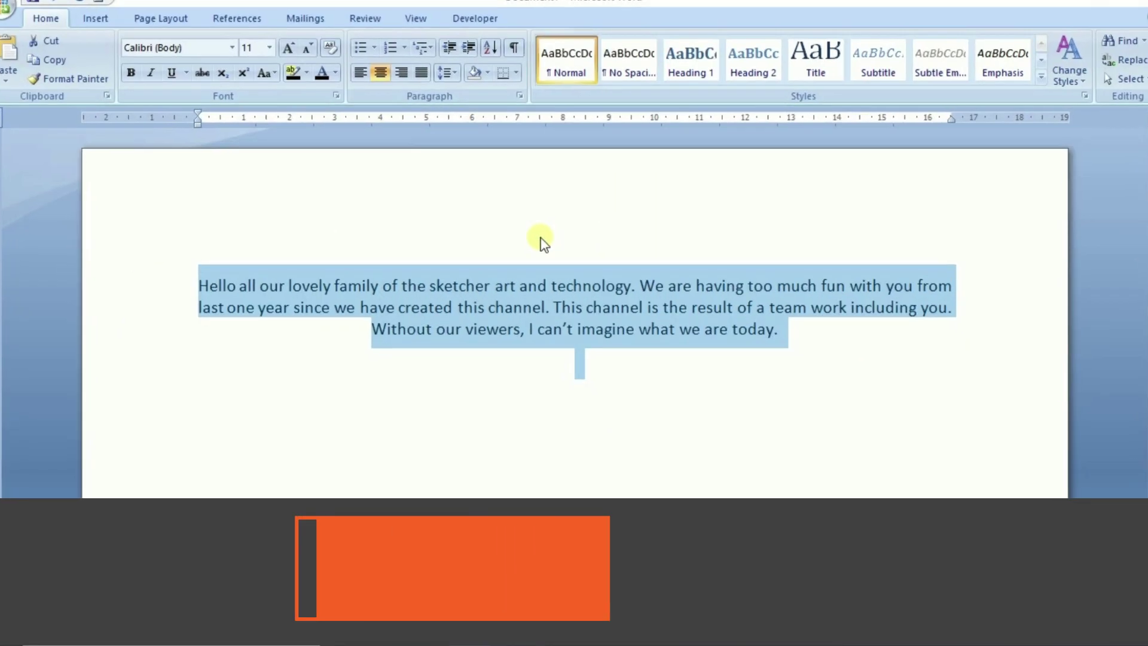
key("ctrl+h")
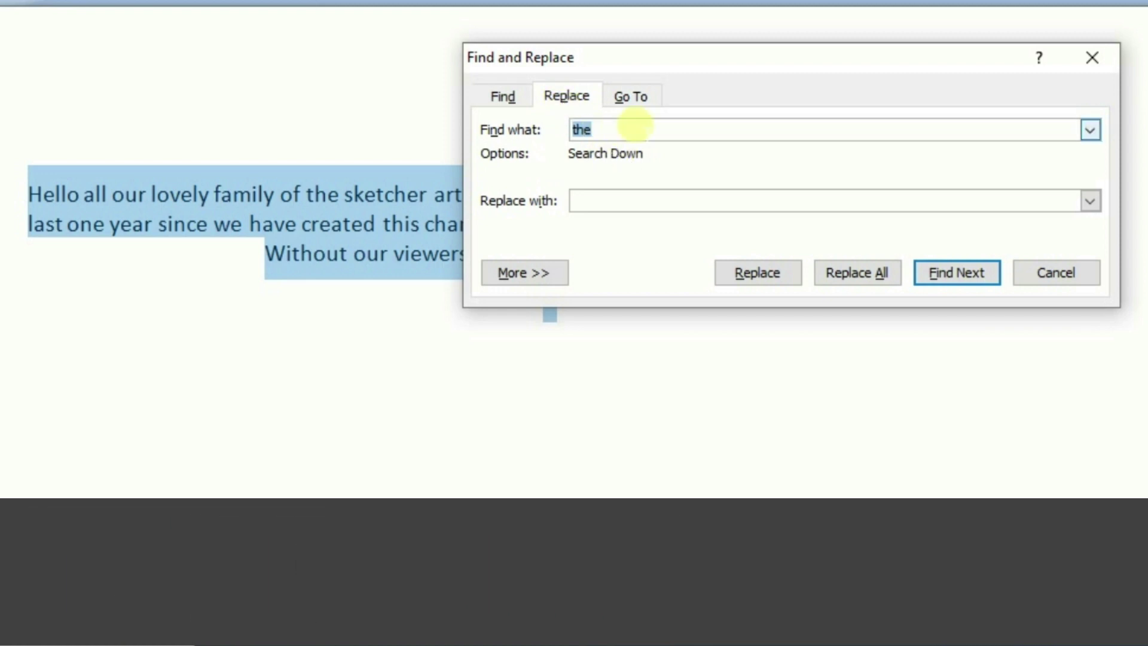
- Replace all 'the sketcher' with 'The Sketcher' across the document, making 1 replacement
type("the sketcher")
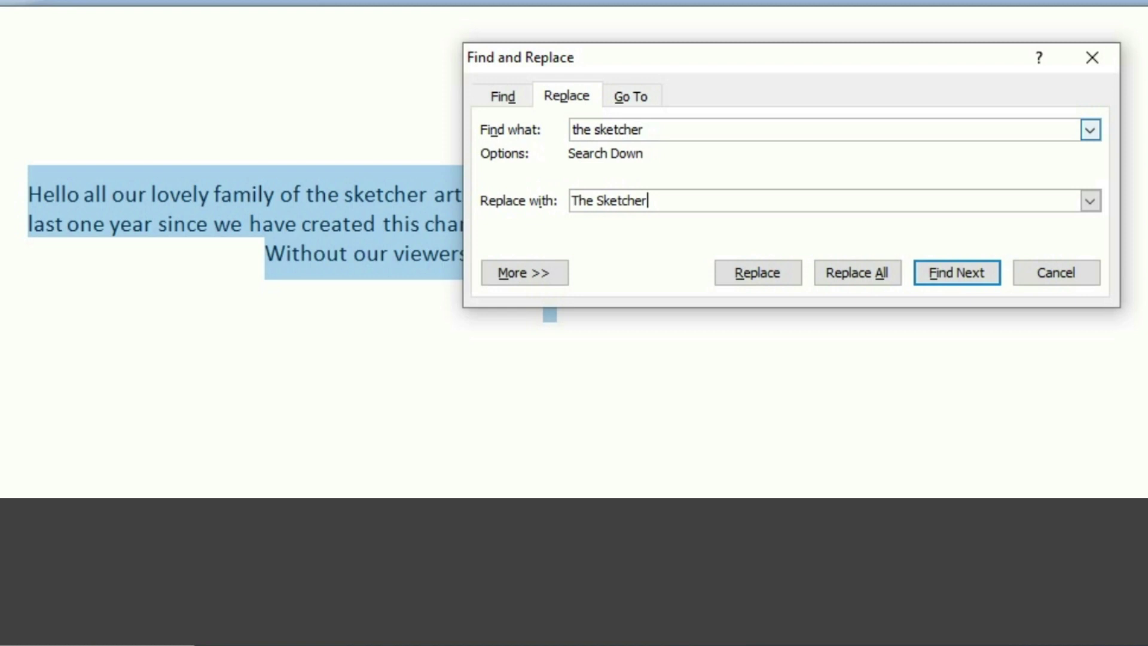
left_click(843, 265)
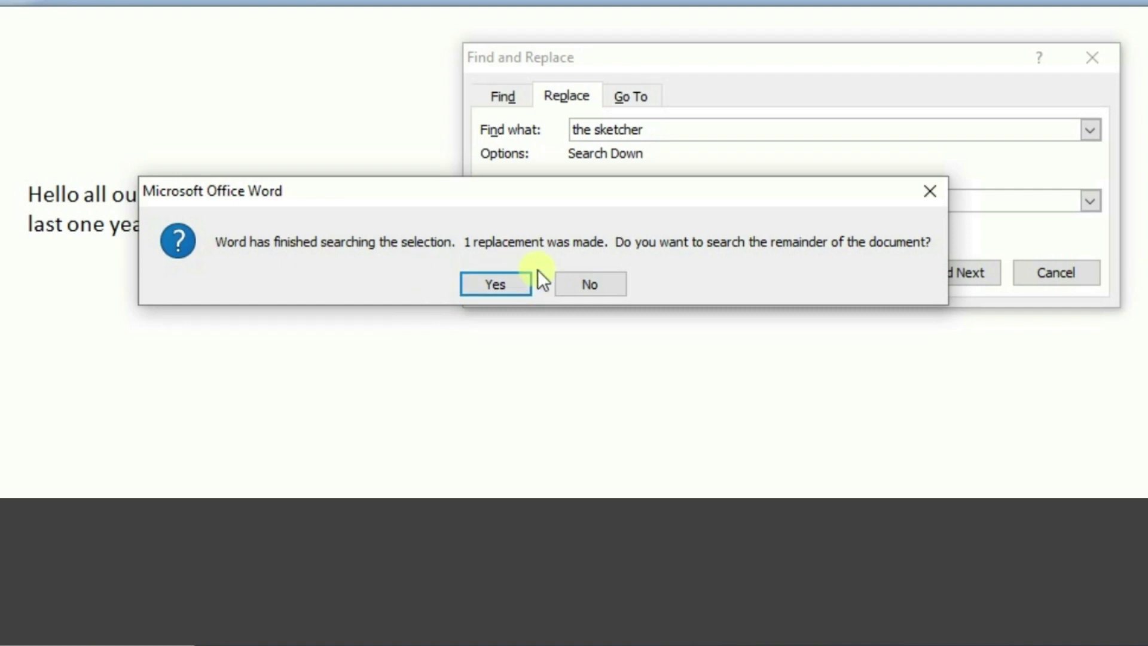
left_click(508, 285)
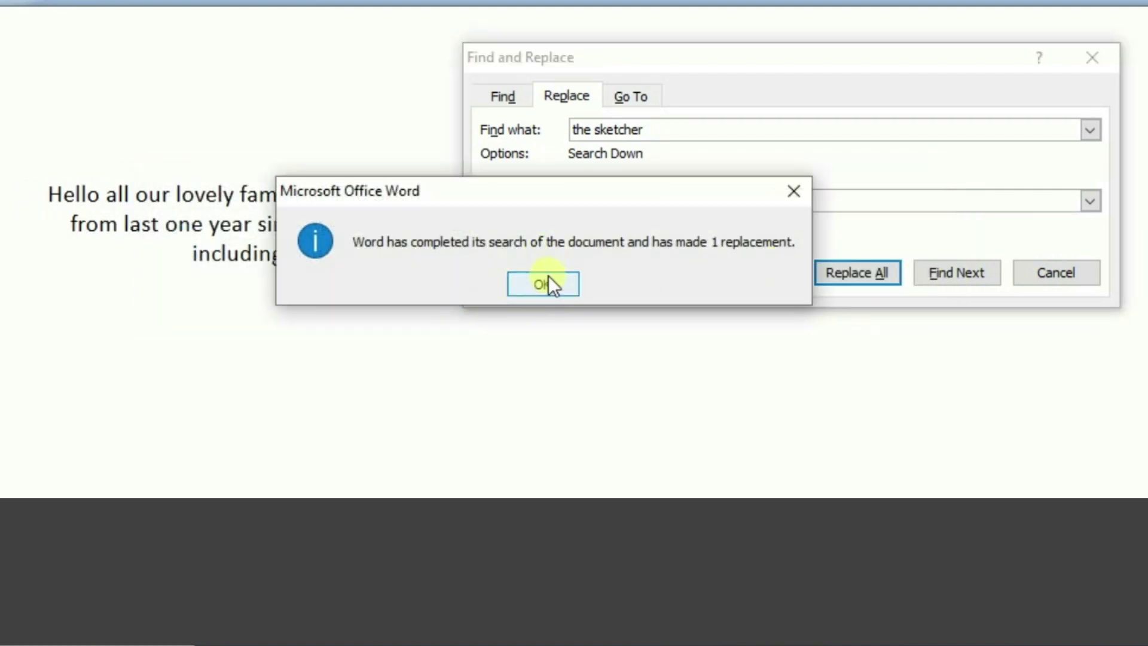
left_click(547, 280)
left_click(1047, 266)
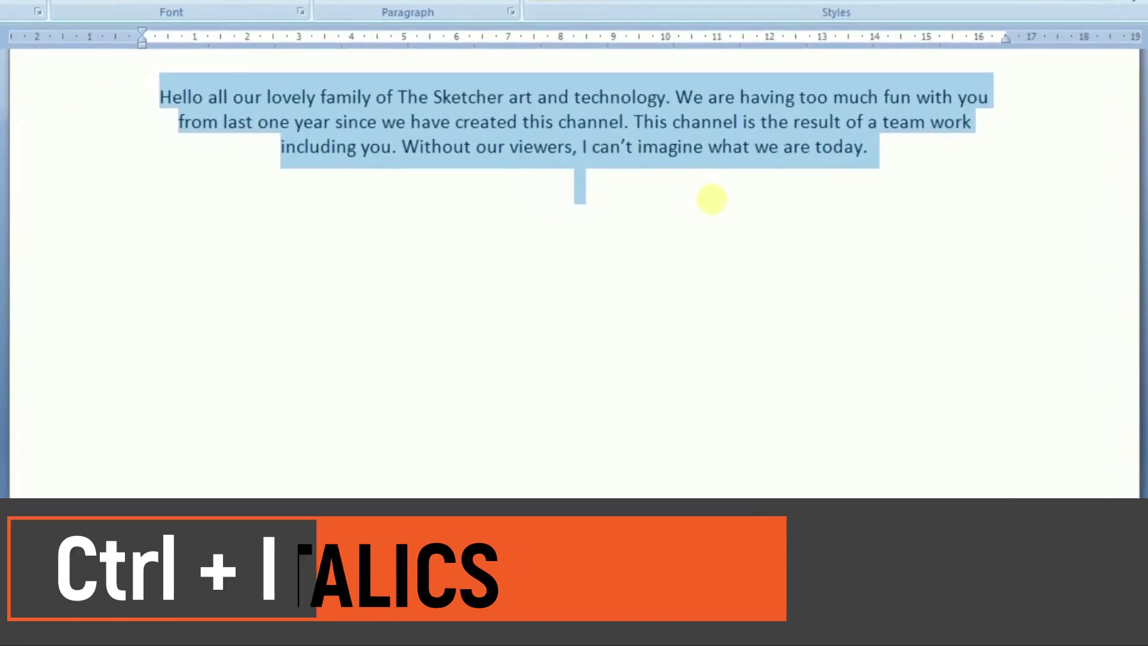
- Toggle italics on and off, justify the paragraph, and open Insert Hyperlink
key("ctrl+i")
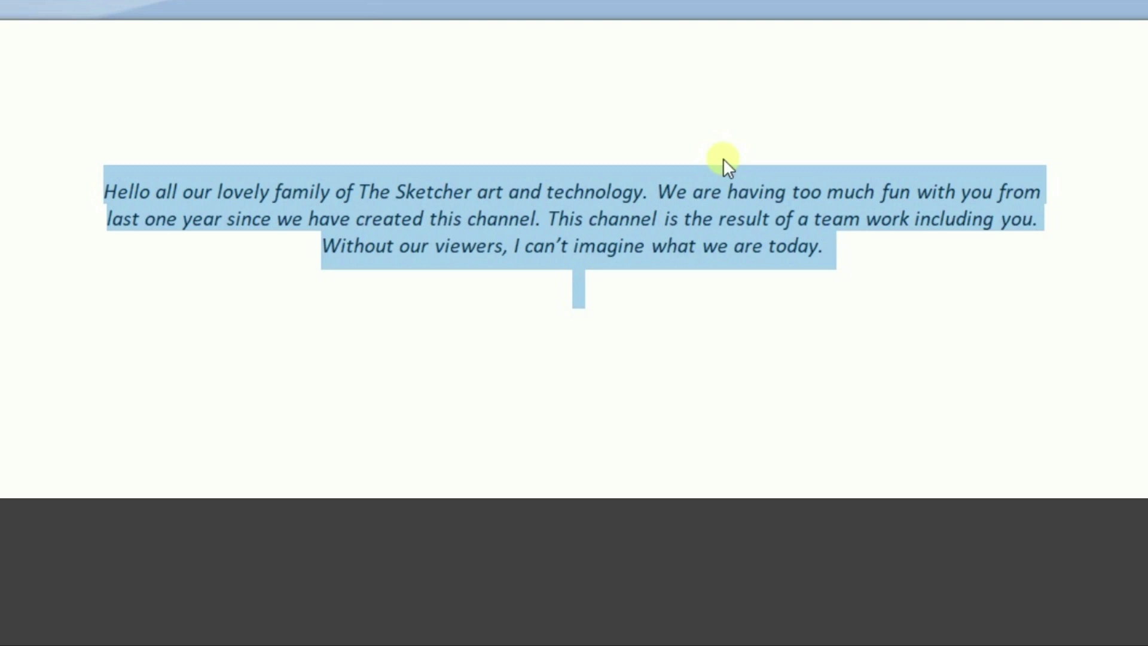
key("ctrl+i")
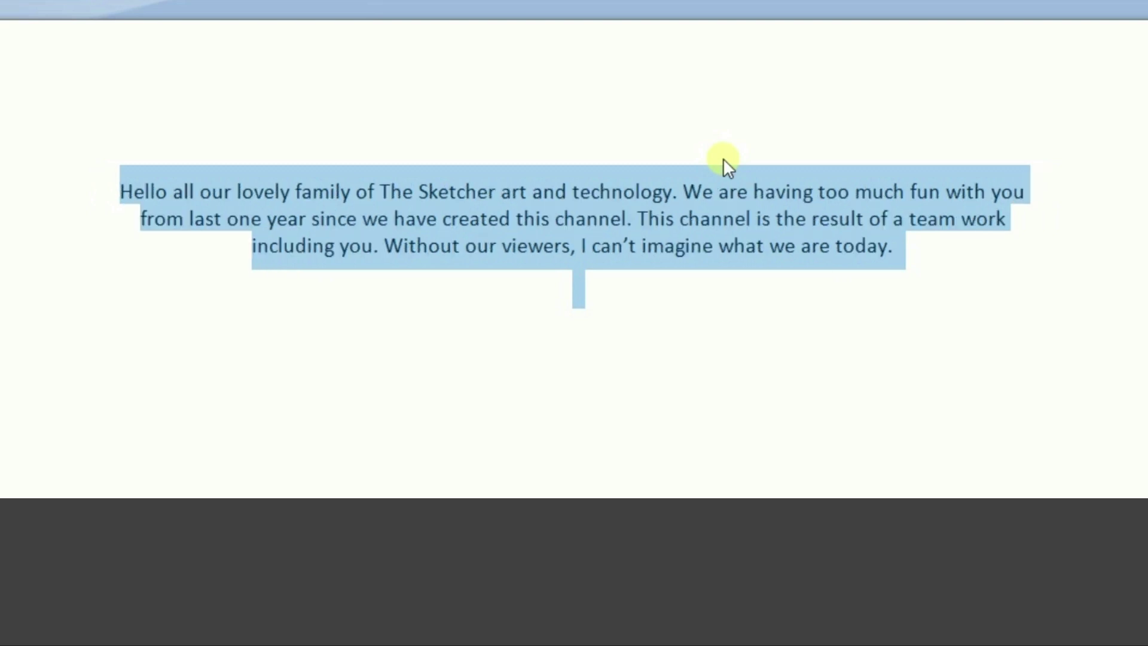
key("ctrl+j")
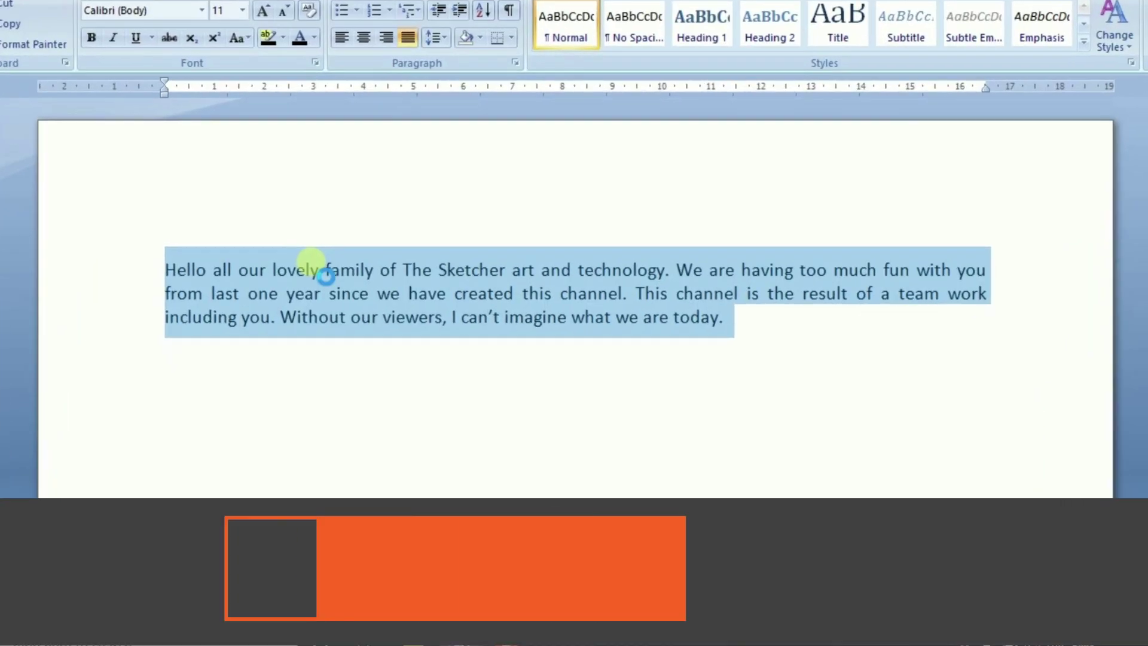
key("ctrl+k")
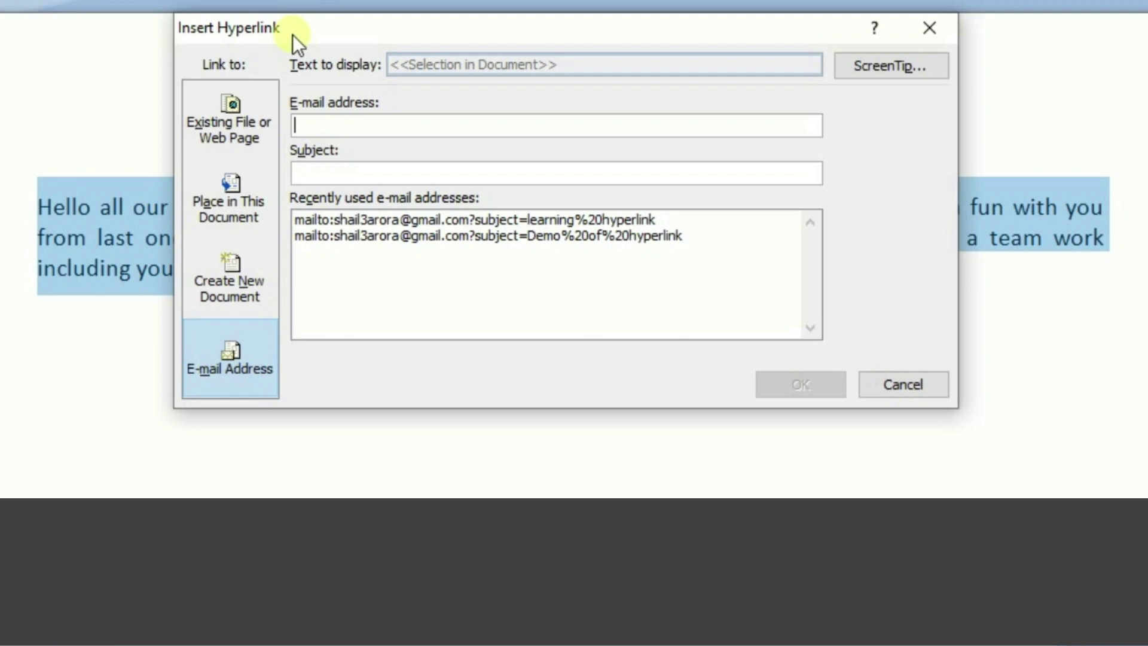
- Link the words 'The Sketcher' to Copy of Copy of Movavi part 3.png in Downloads
key("Escape")
left_click(574, 209)
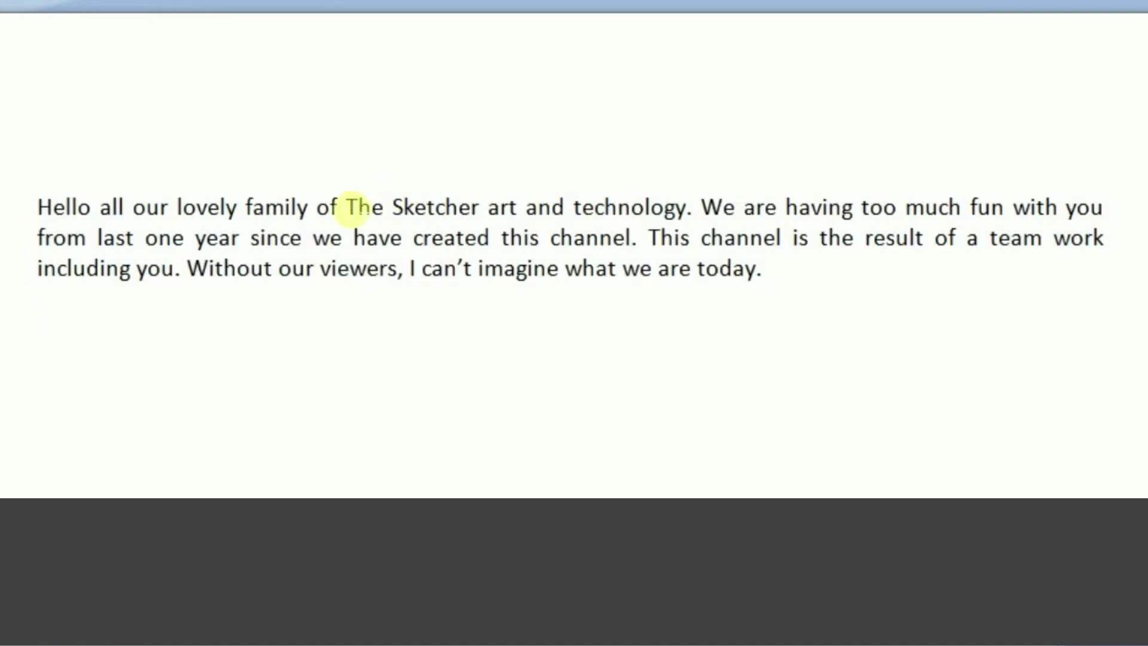
left_click_drag(346, 209, 437, 212)
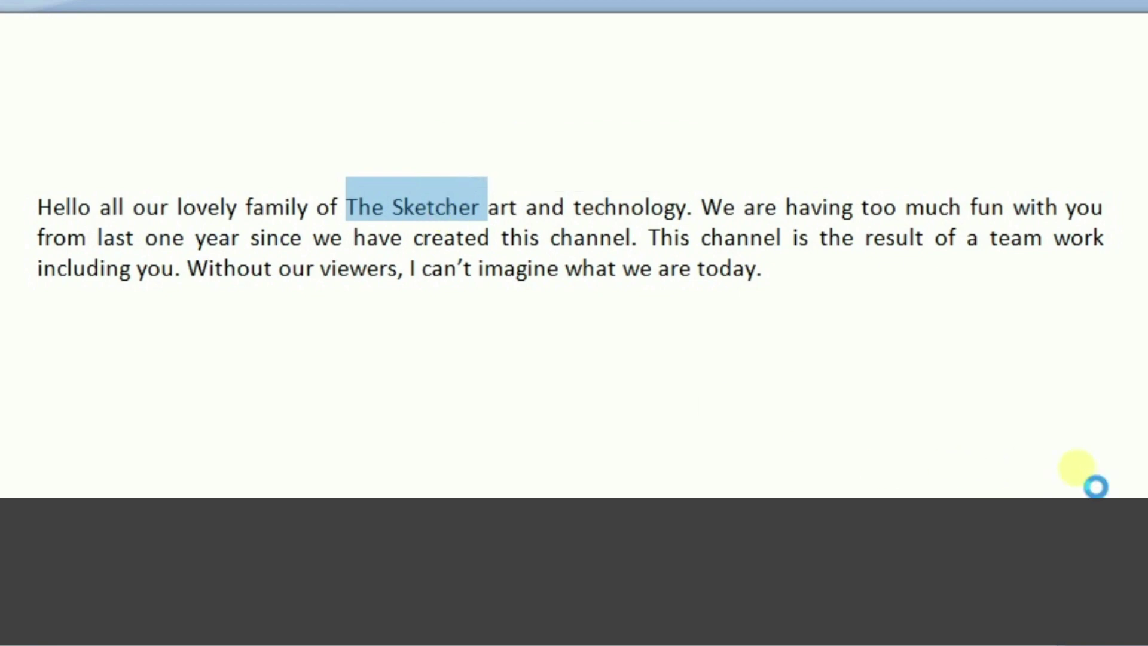
key("ctrl+k")
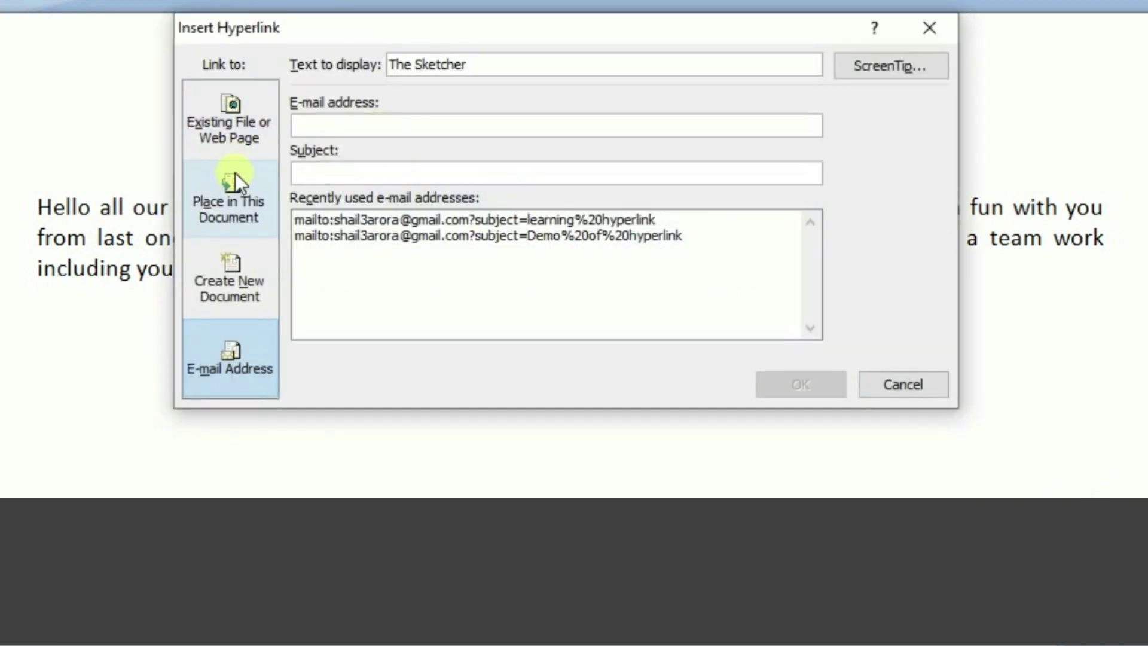
left_click(238, 112)
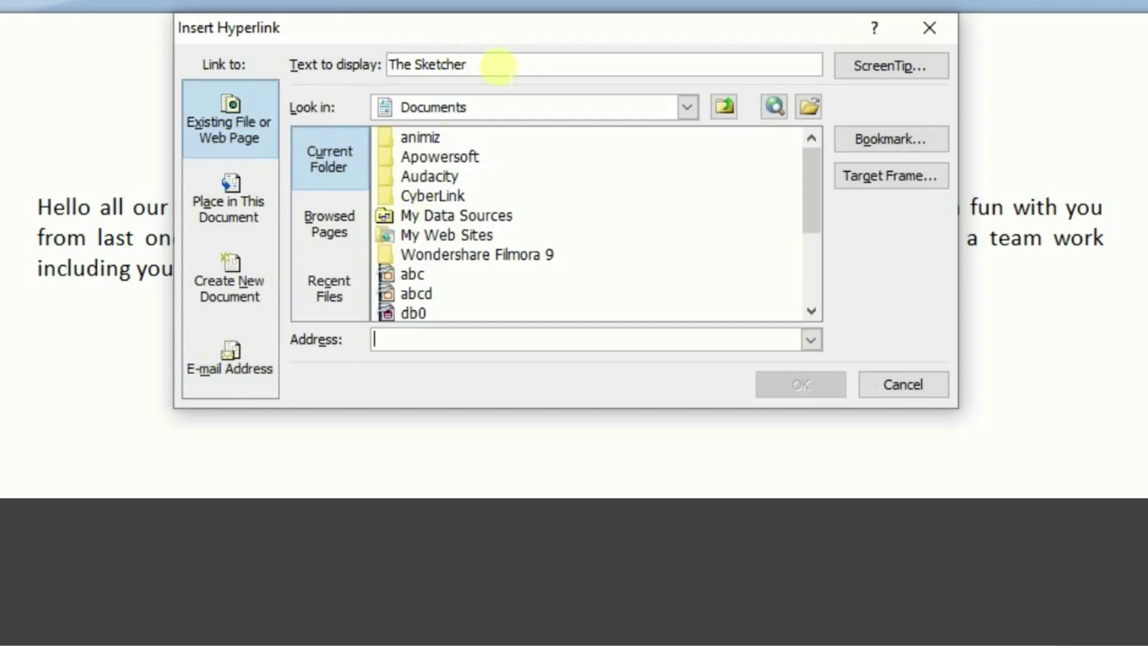
scroll(471, 217, "down", 1)
scroll(472, 217, "down", 1)
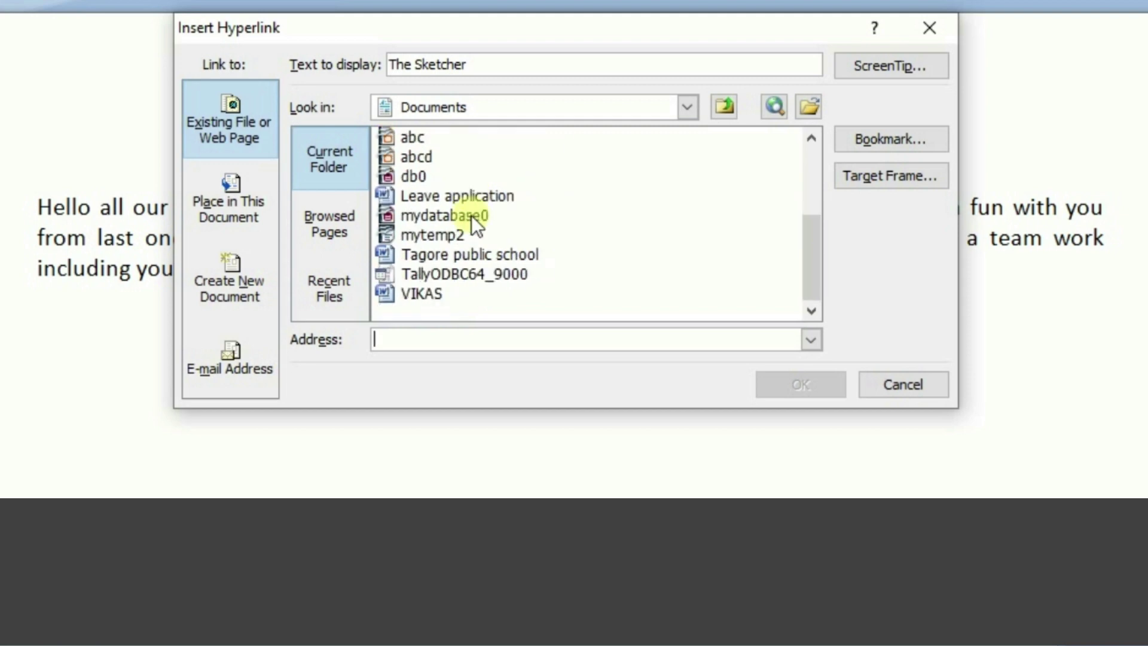
left_click(694, 106)
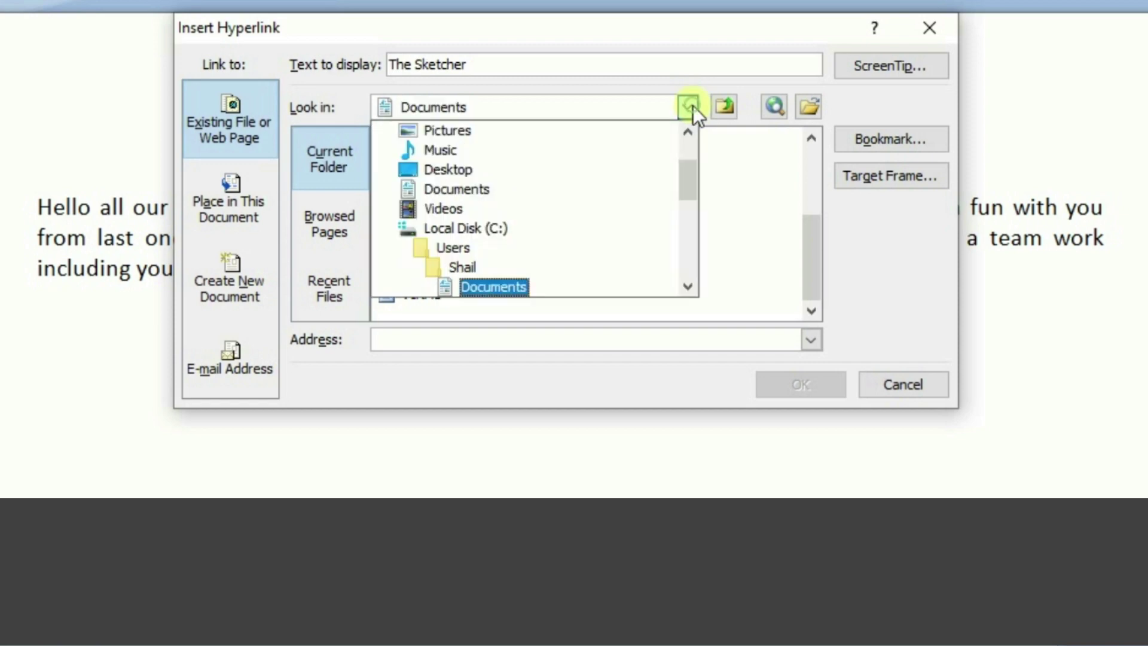
left_click(411, 174)
scroll(439, 200, "down", 5)
left_click(439, 193)
left_click(791, 383)
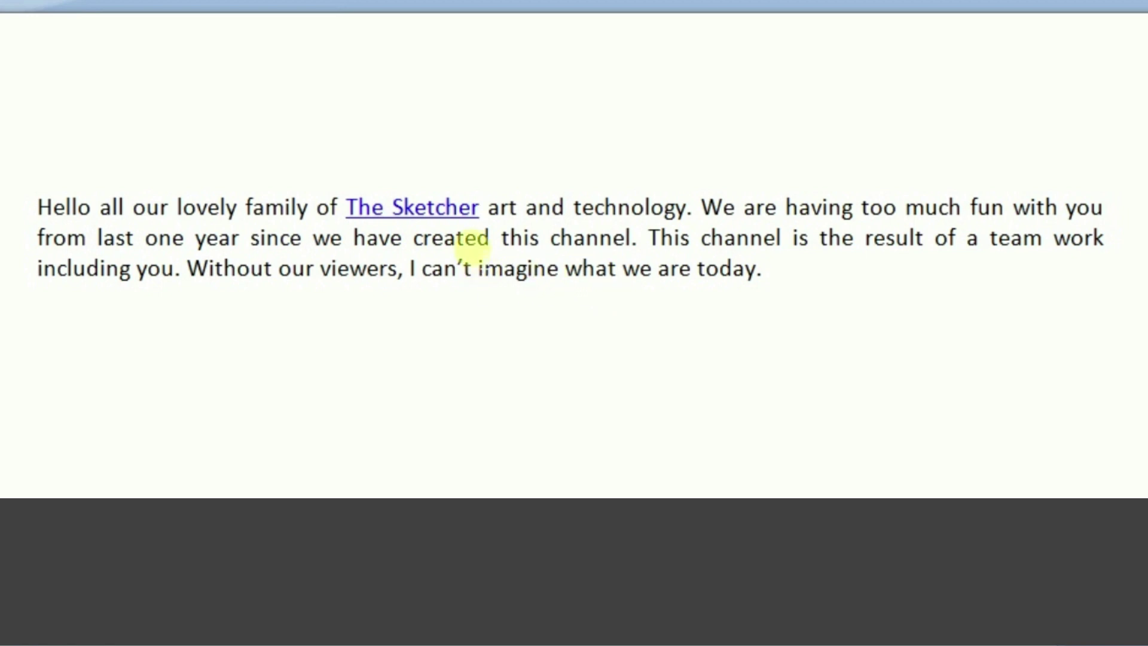
- Follow the new link to open the image, then close the image viewer
left_click(428, 206)
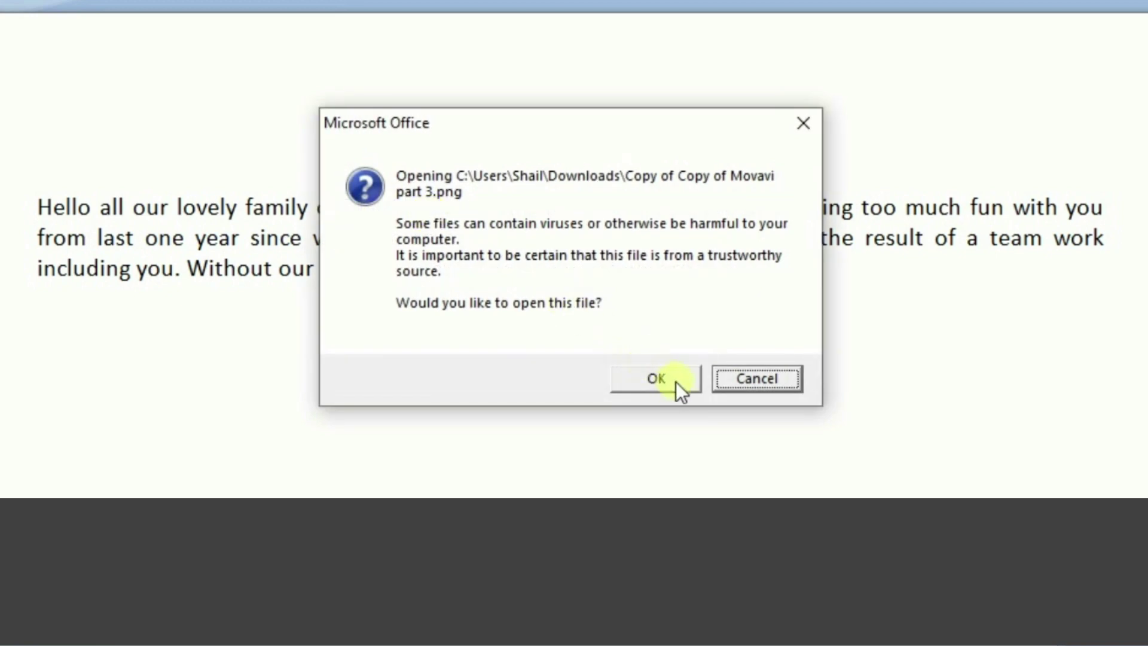
left_click(653, 381)
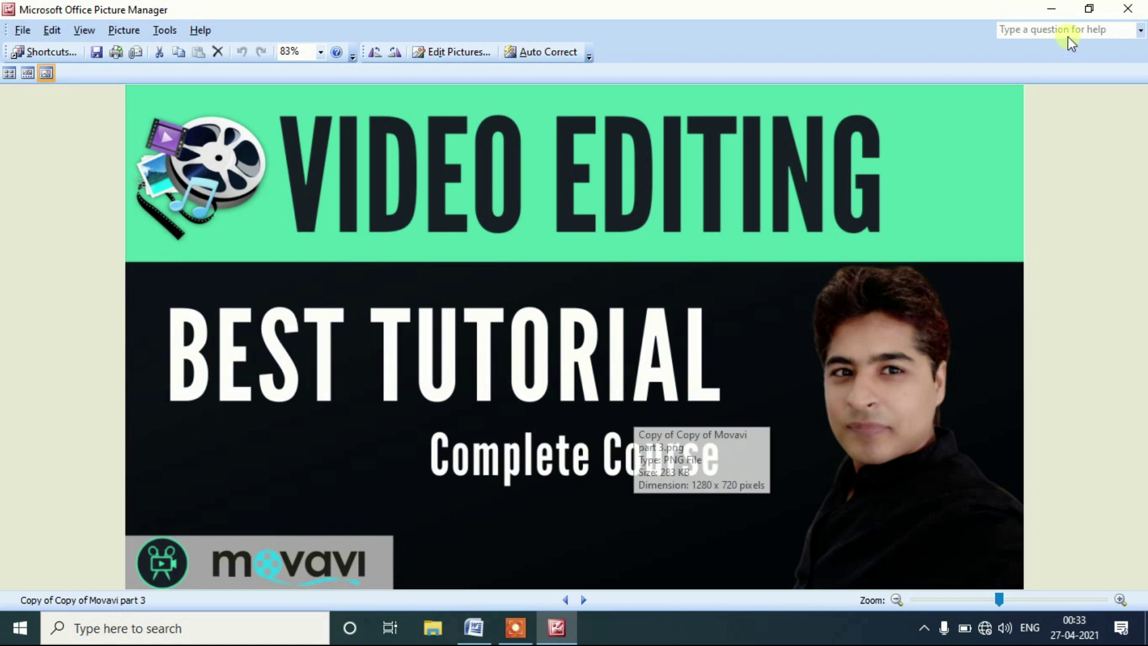
left_click(1128, 8)
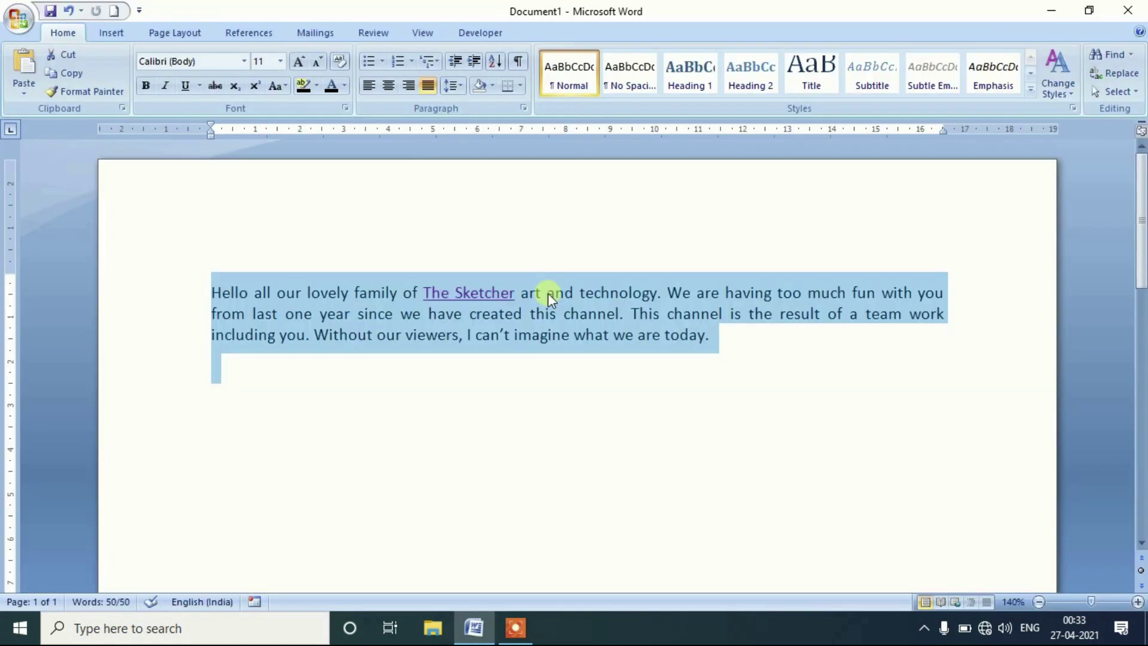
- Left-align and indent the paragraph, then create a new document and show the Open dialog
key("ctrl+l")
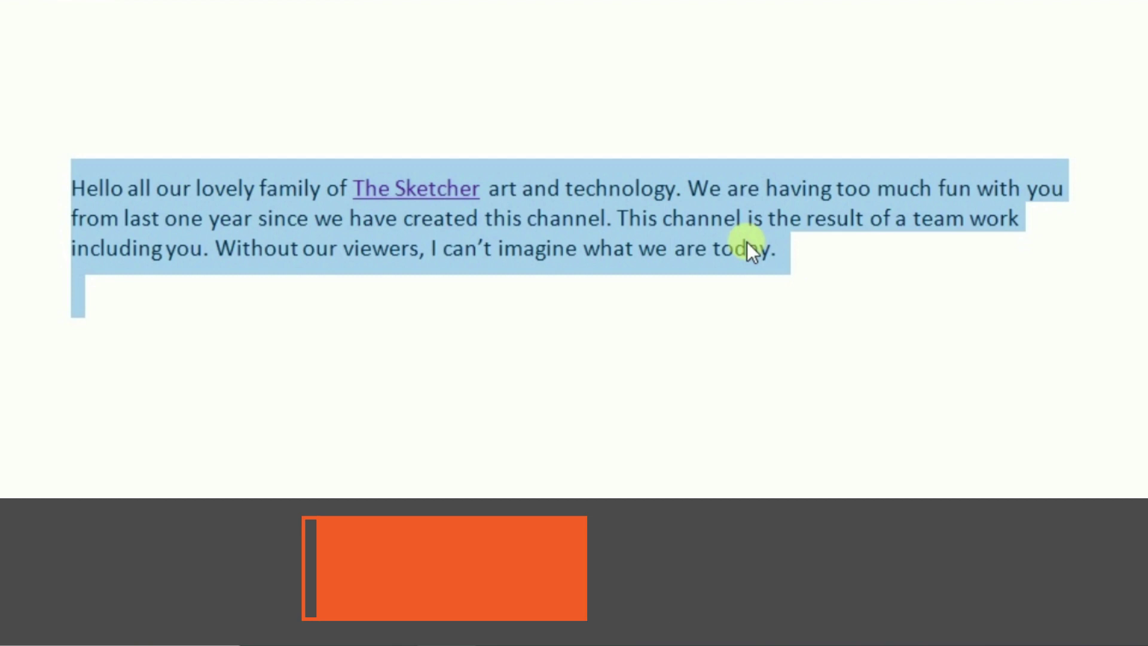
key("ctrl+m")
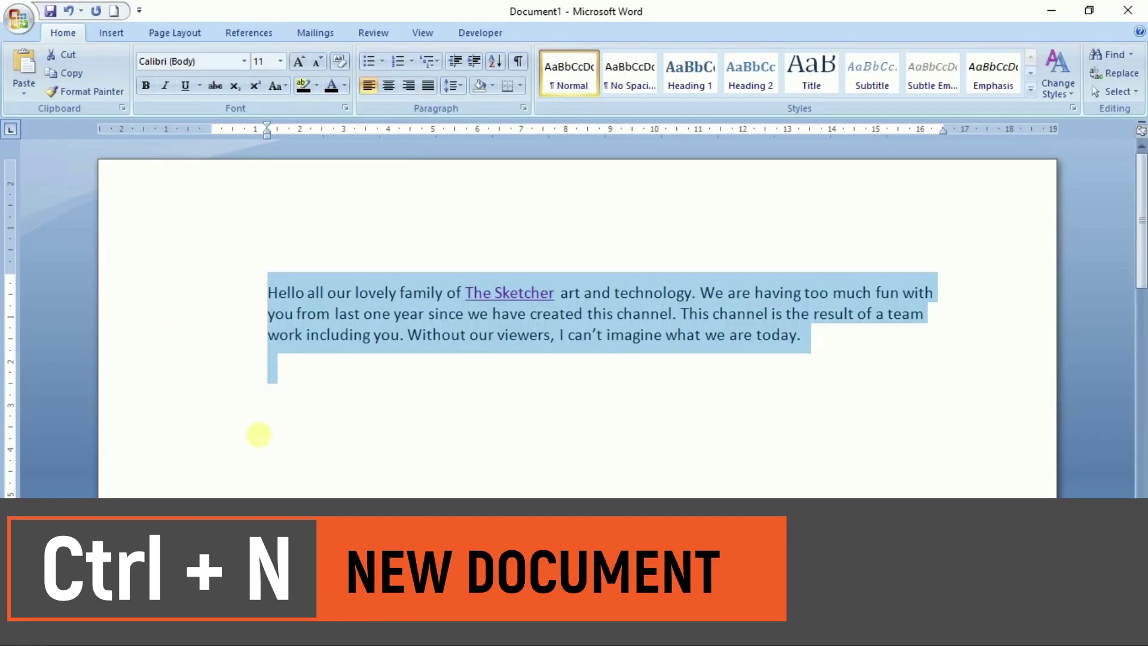
key("ctrl+n")
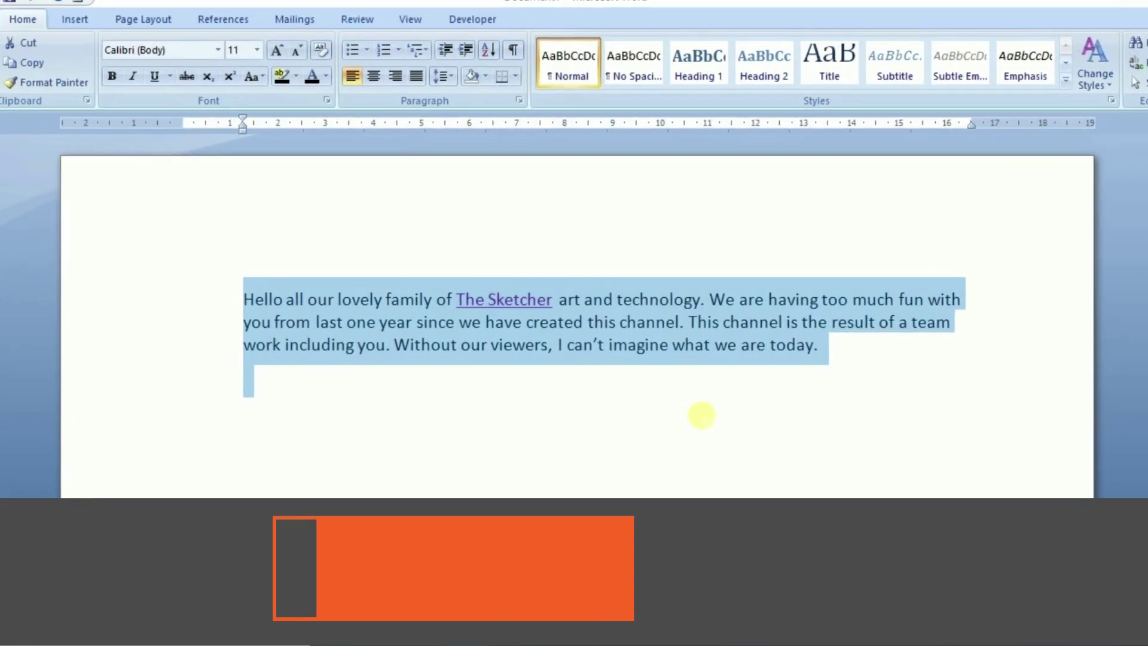
key("ctrl+o")
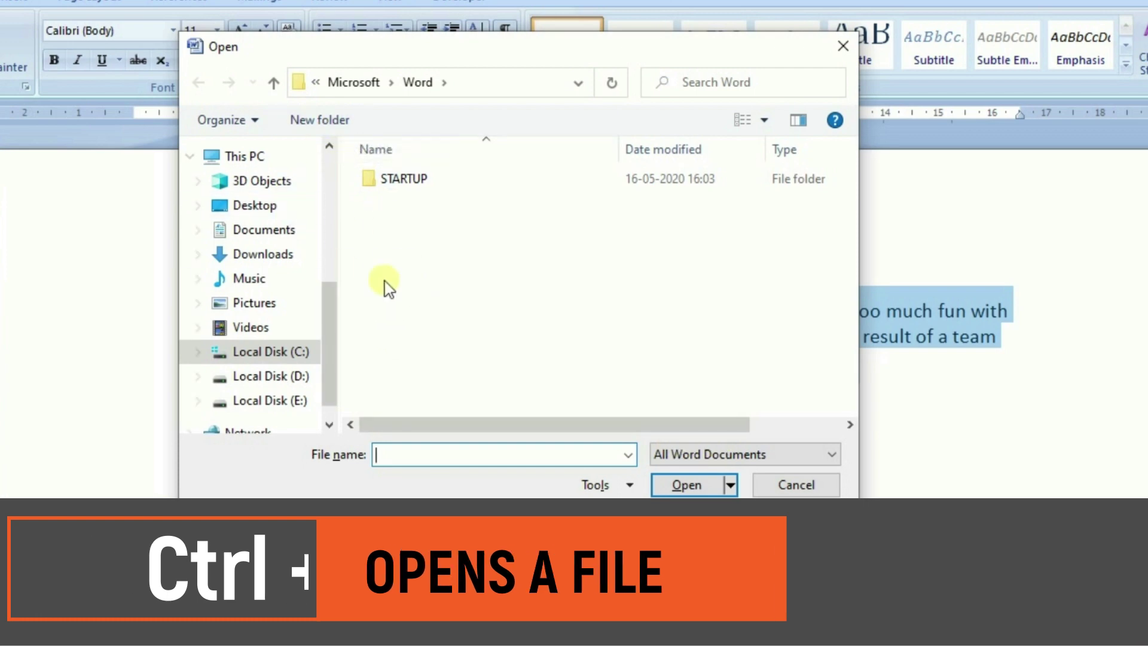
mouse_move(269, 351)
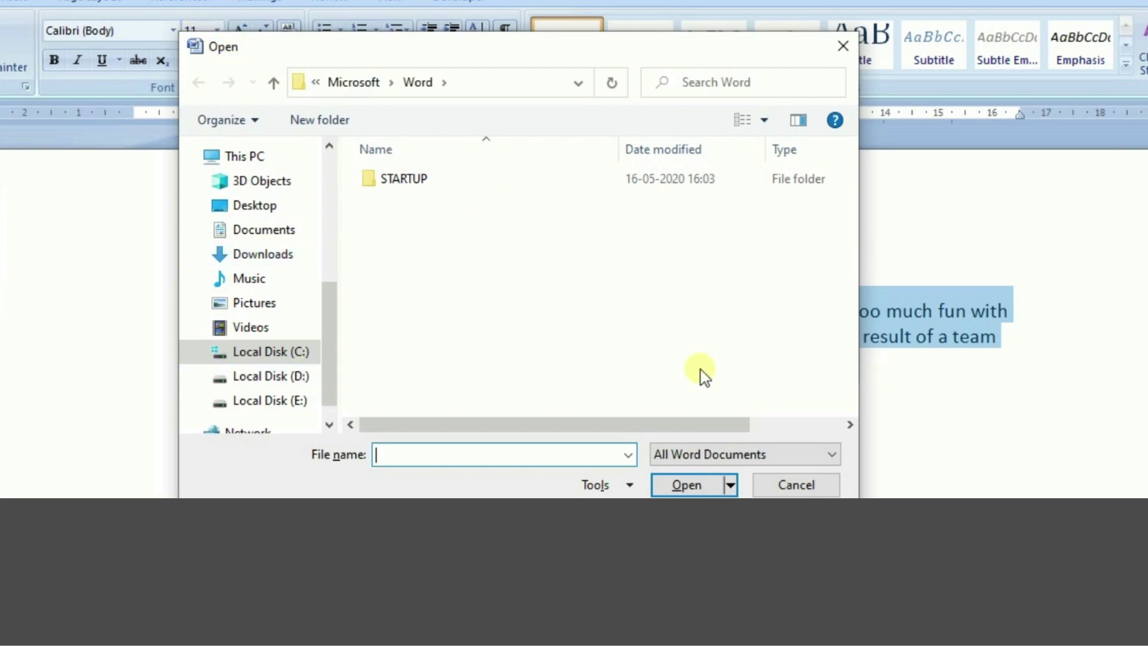
- Cancel the Open dialog, then show and dismiss the Print dialog without printing
left_click(818, 497)
key("ctrl+p")
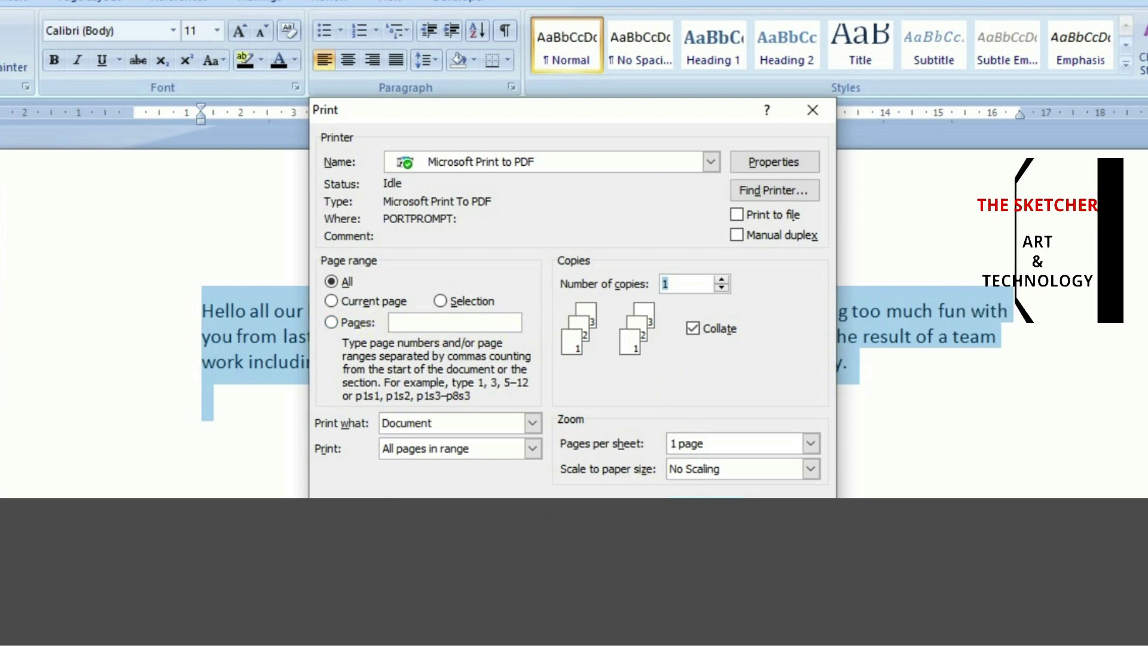
key("Escape")
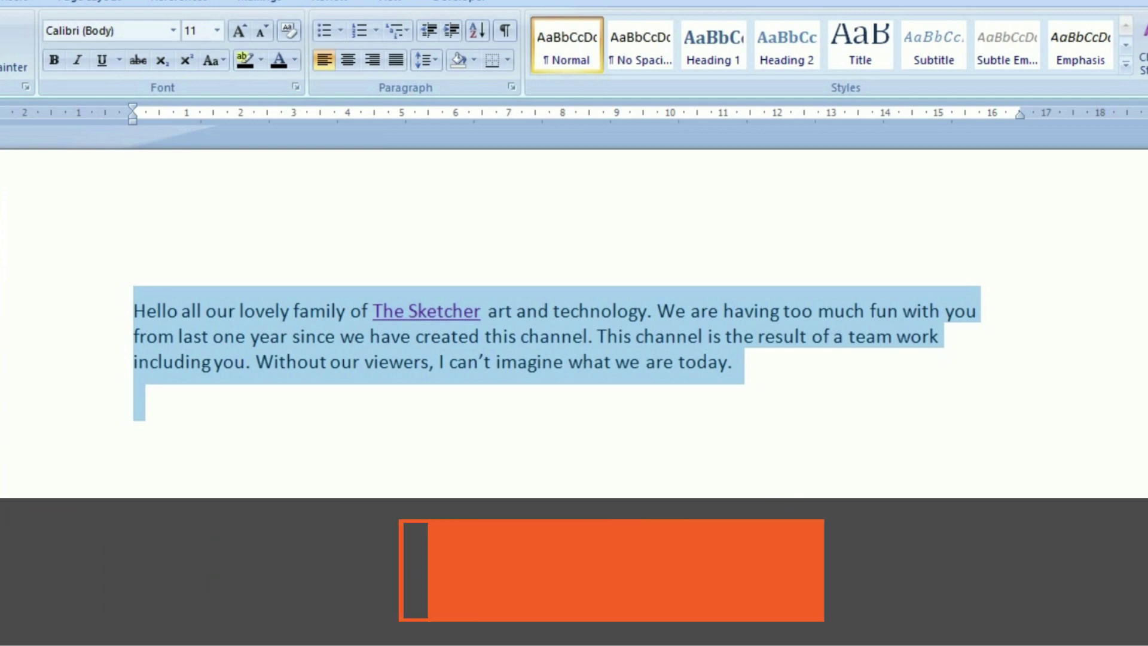
- Briefly apply the Symbol font, then set the paragraph in Cambria and right-align it
key("ctrl+shift+q")
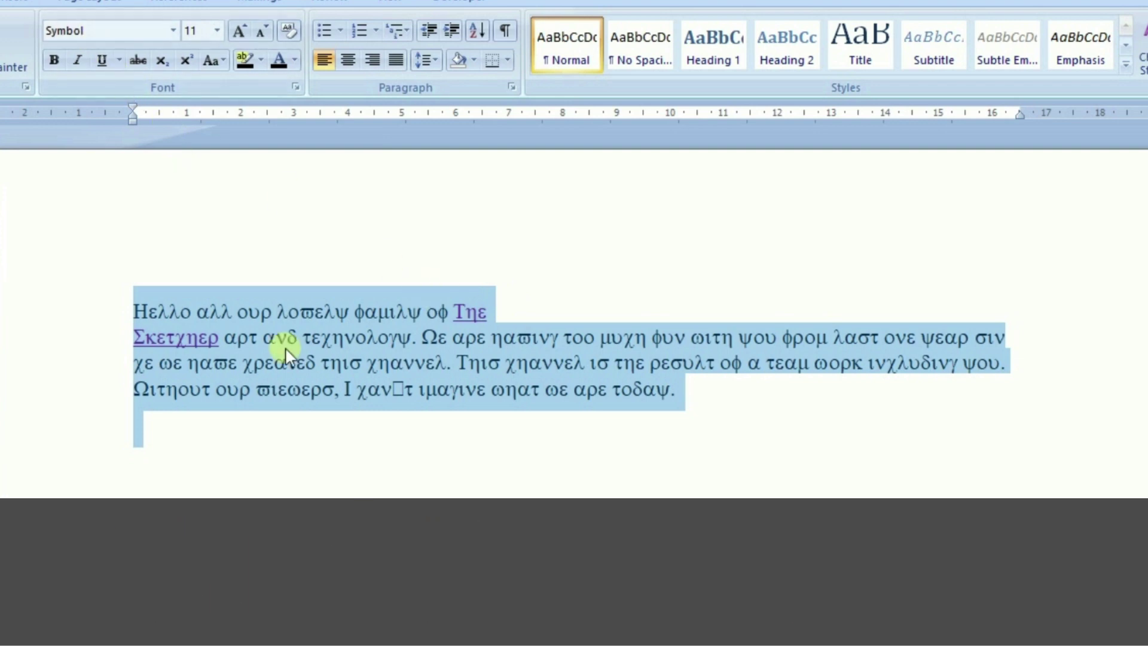
left_click(172, 30)
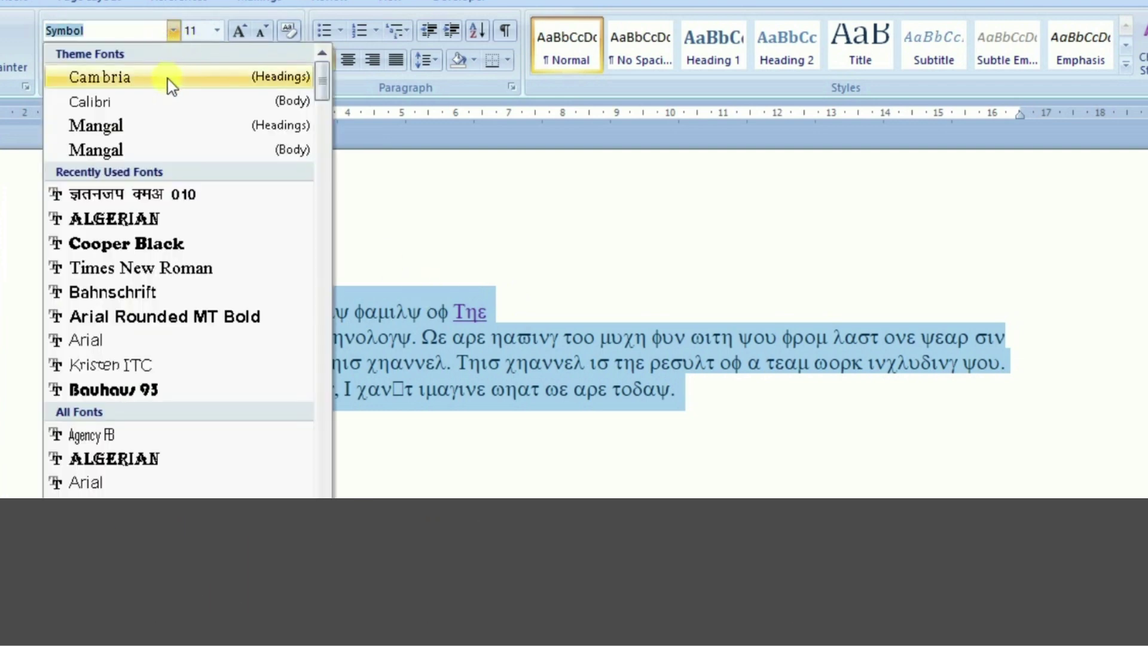
left_click(137, 77)
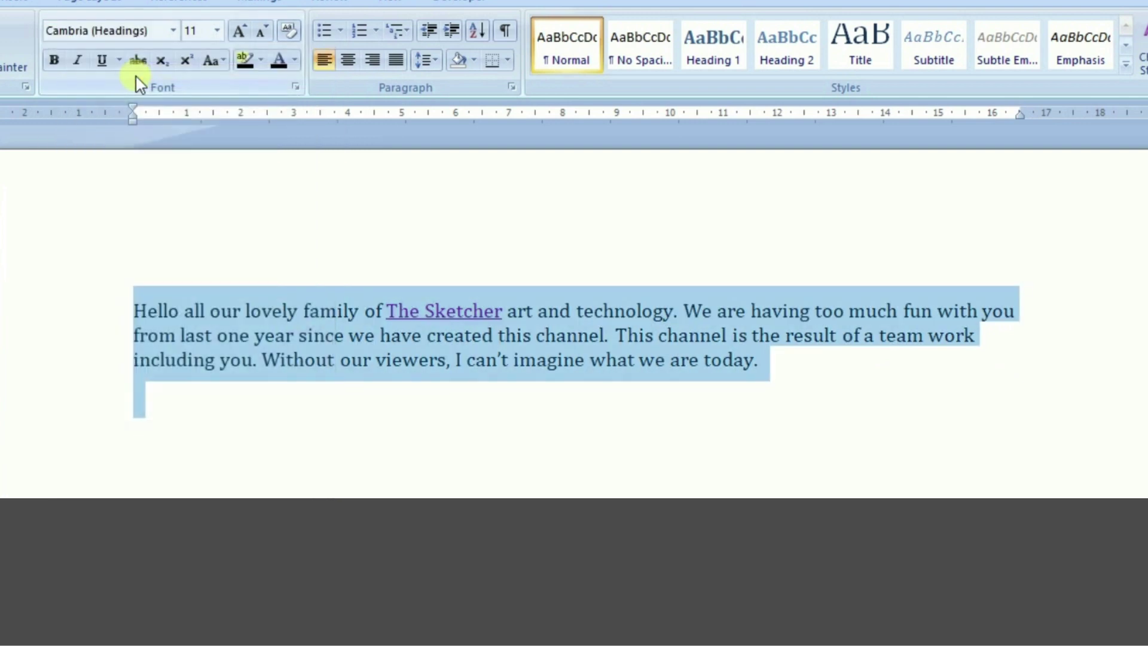
key("ctrl+r")
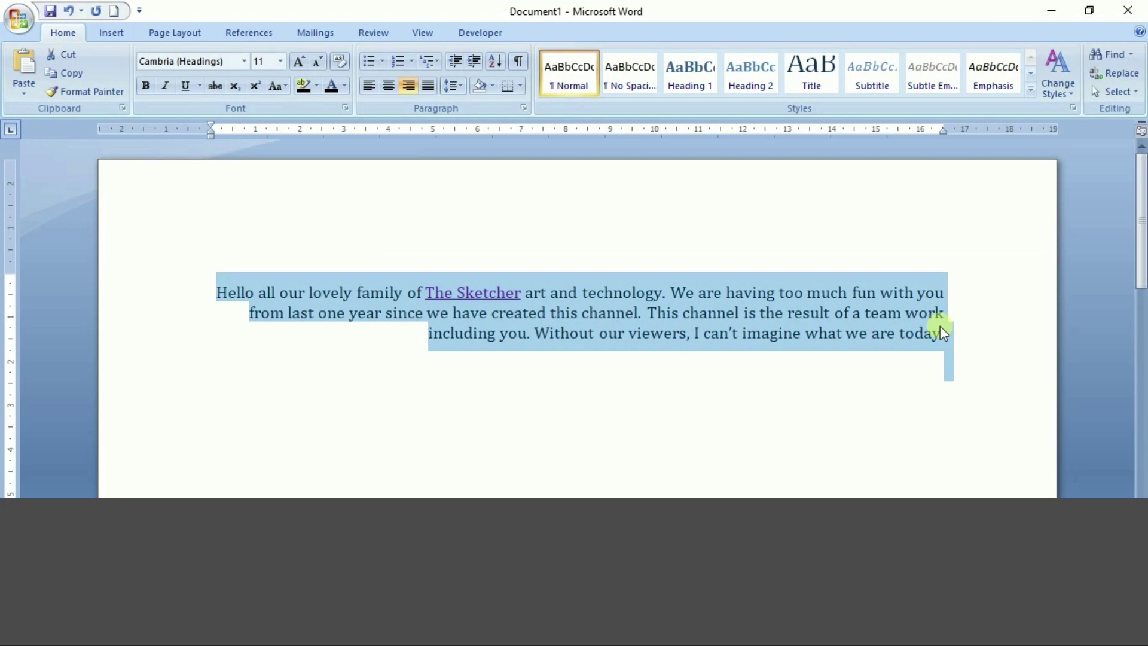
- Save the document to the Desktop under the suggested name from its opening words
key("ctrl+s")
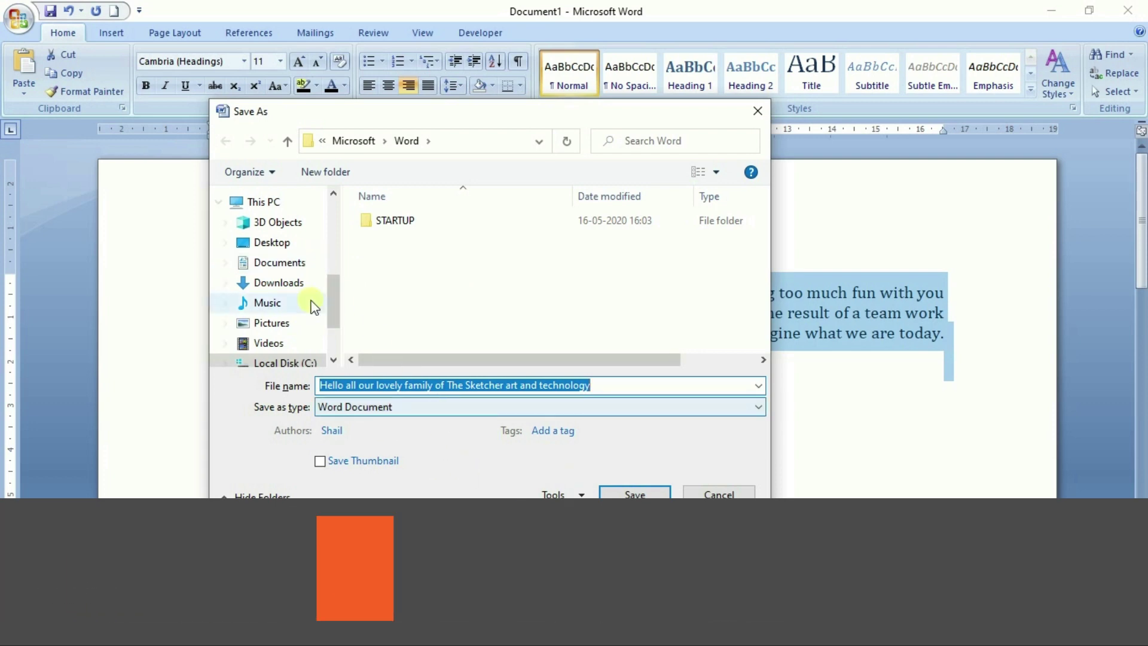
left_click(272, 242)
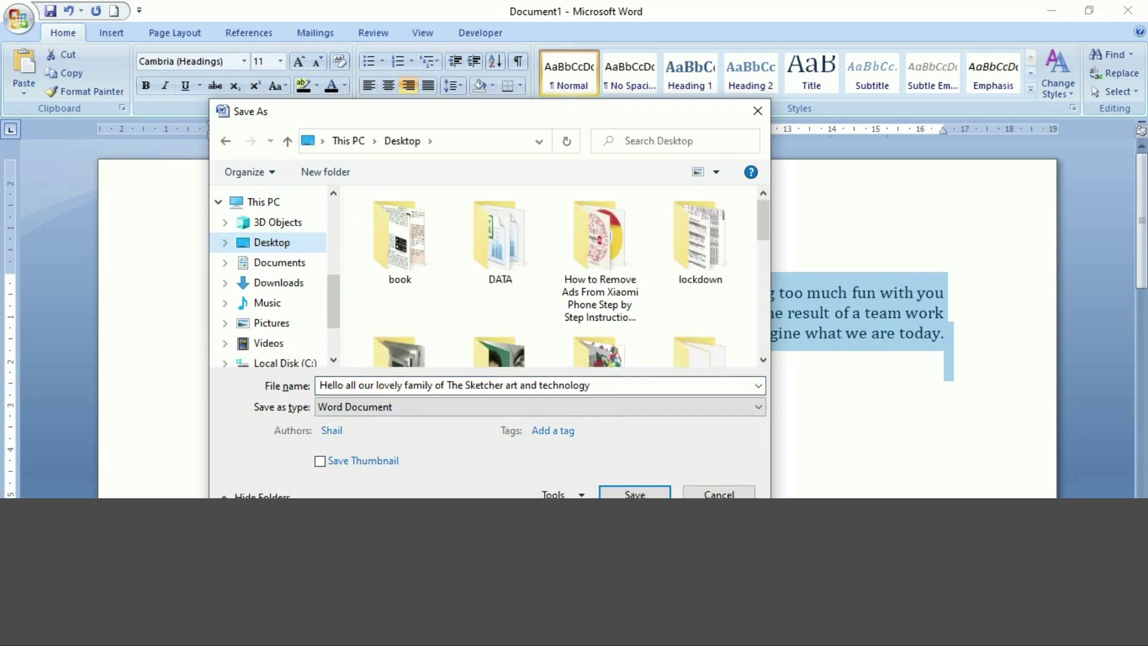
left_click(635, 494)
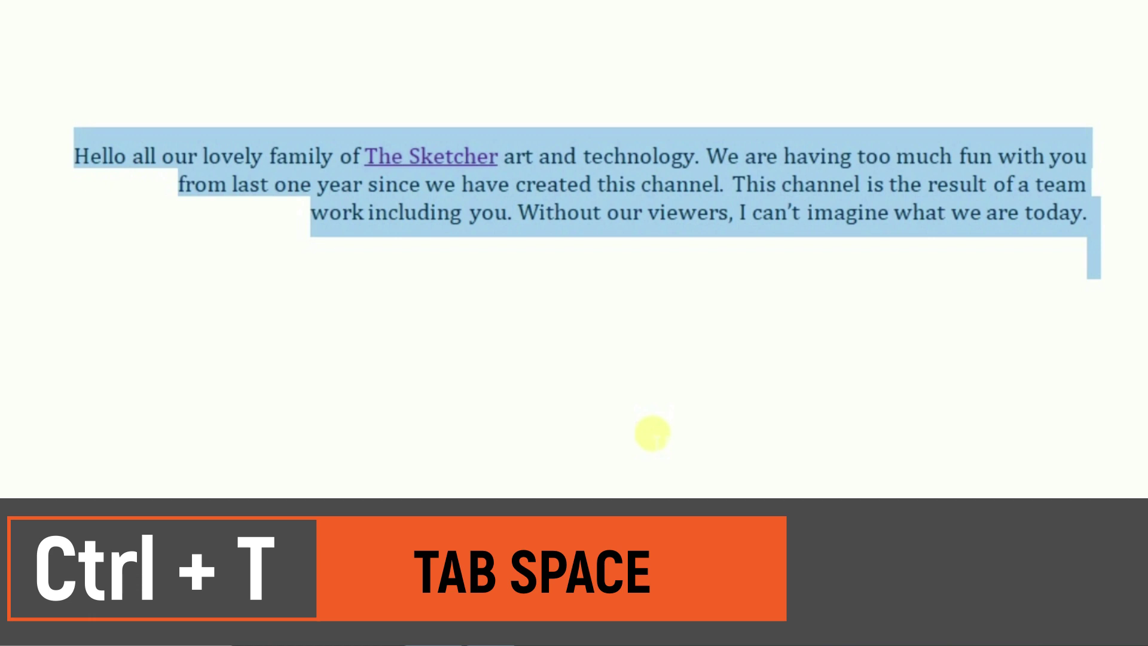
- Justify the paragraph, apply a hanging indent twice, and underline all of its text
key("ctrl+j")
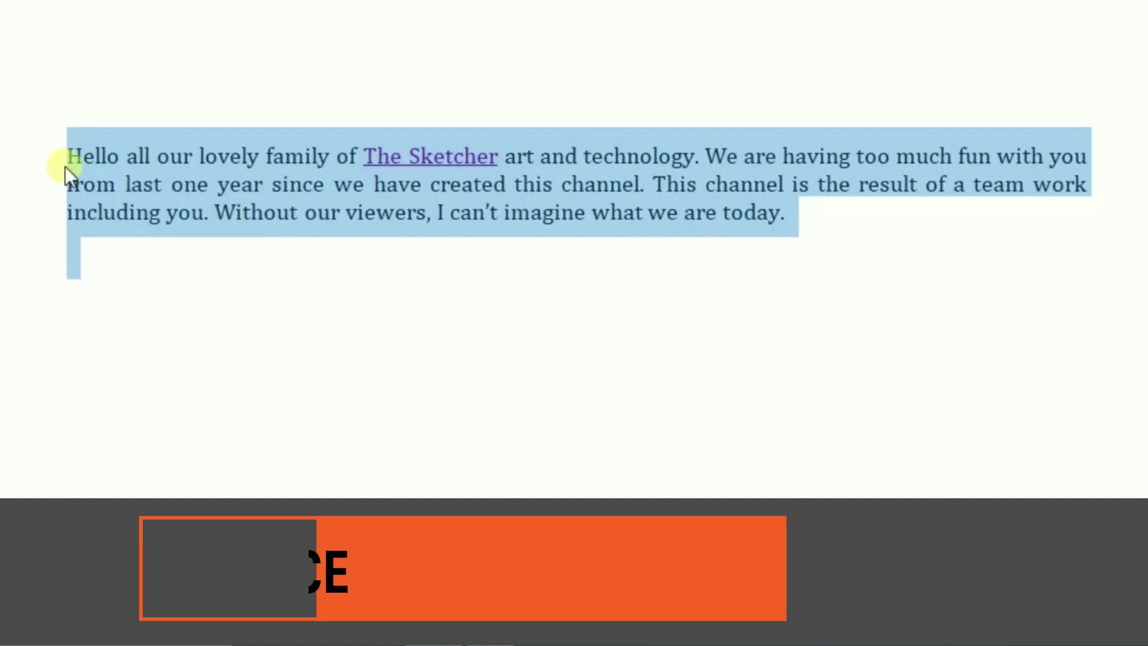
left_click(67, 157)
key("ctrl+t")
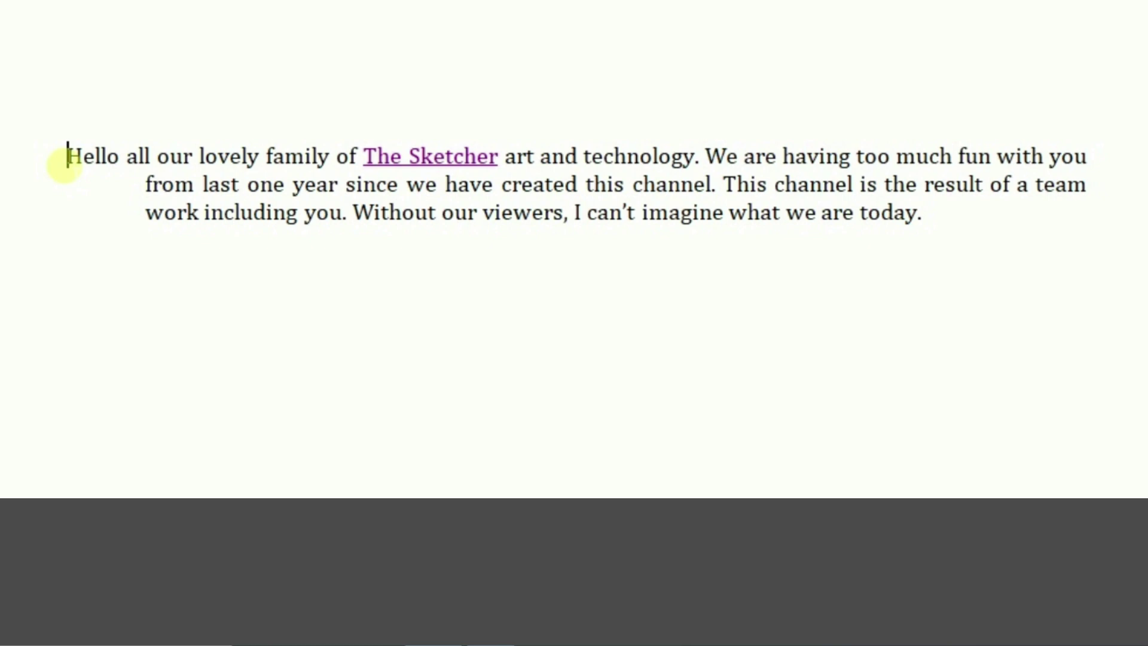
key("ctrl+t")
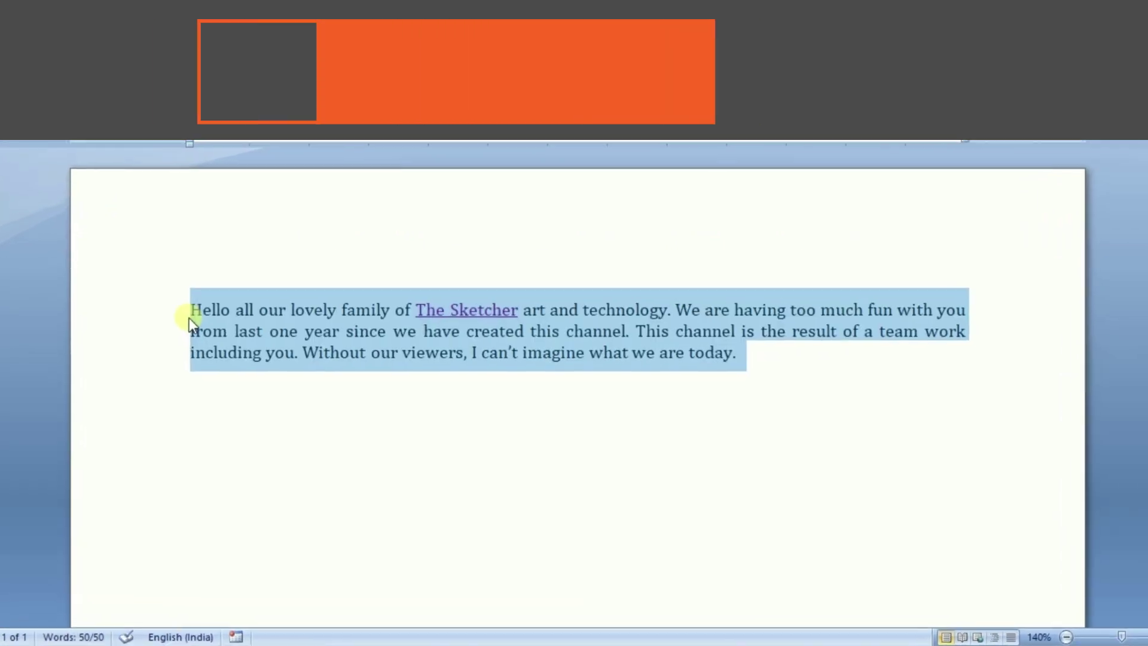
key("ctrl+u")
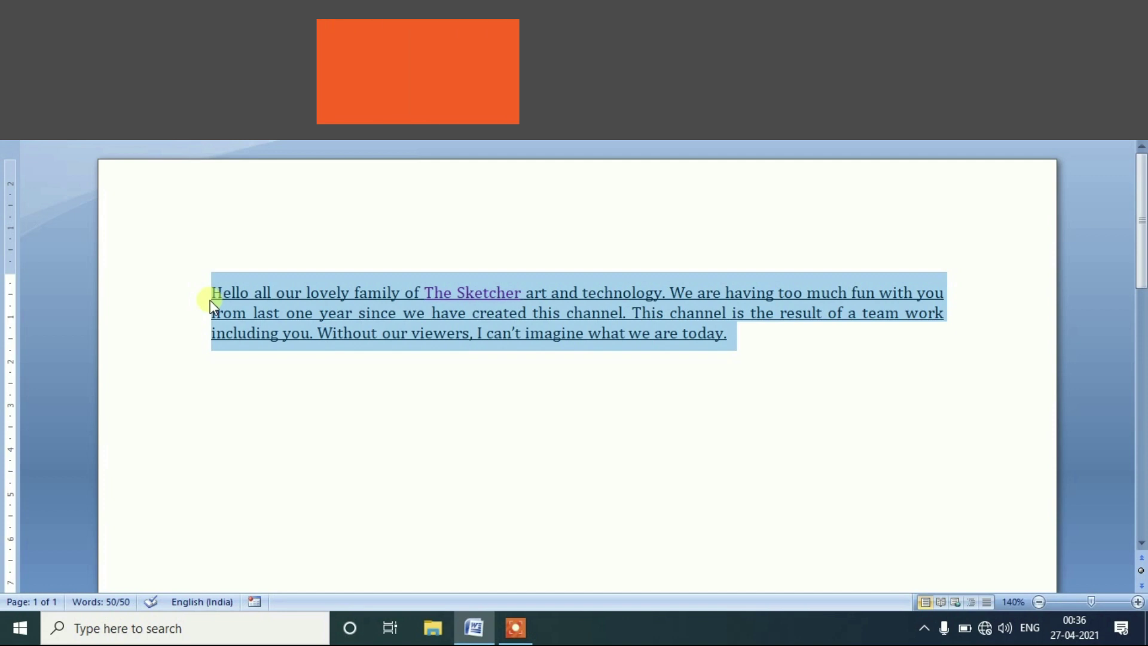
key("ctrl+w")
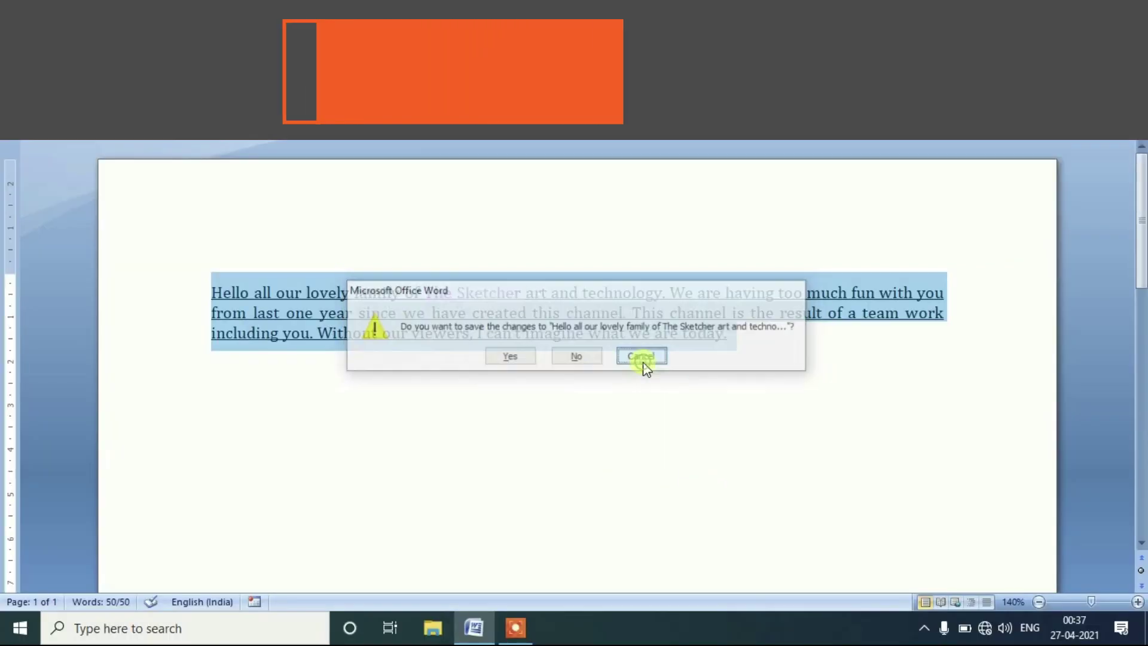
left_click(643, 361)
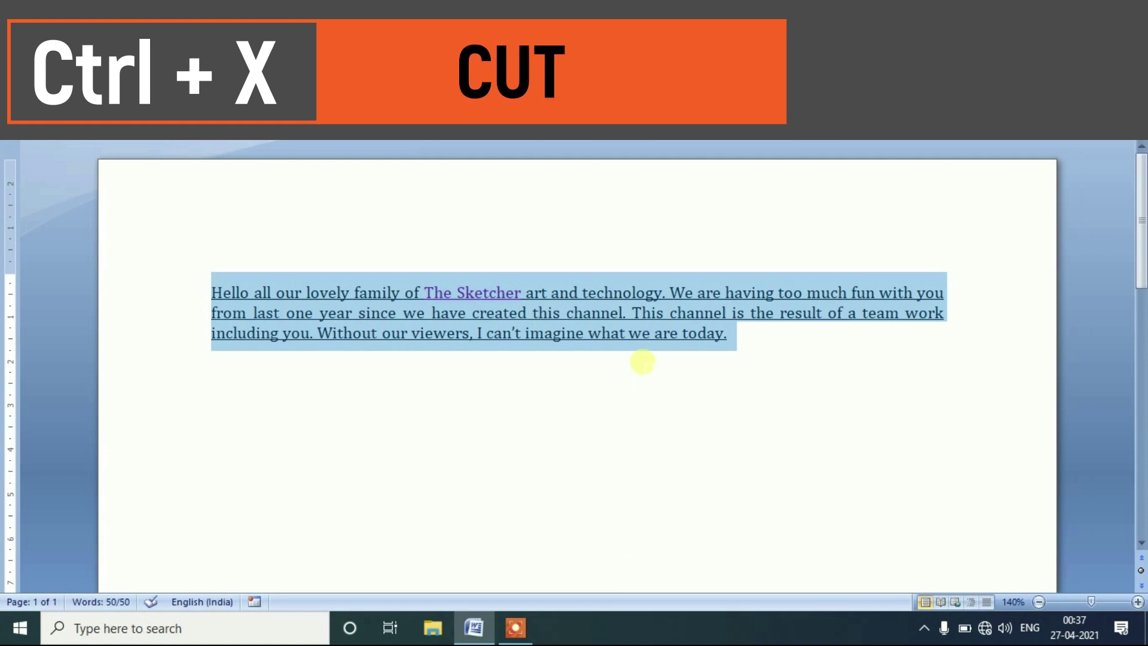
- Cut the whole paragraph and paste it back, leaving the justified text without underlining
key("ctrl+x")
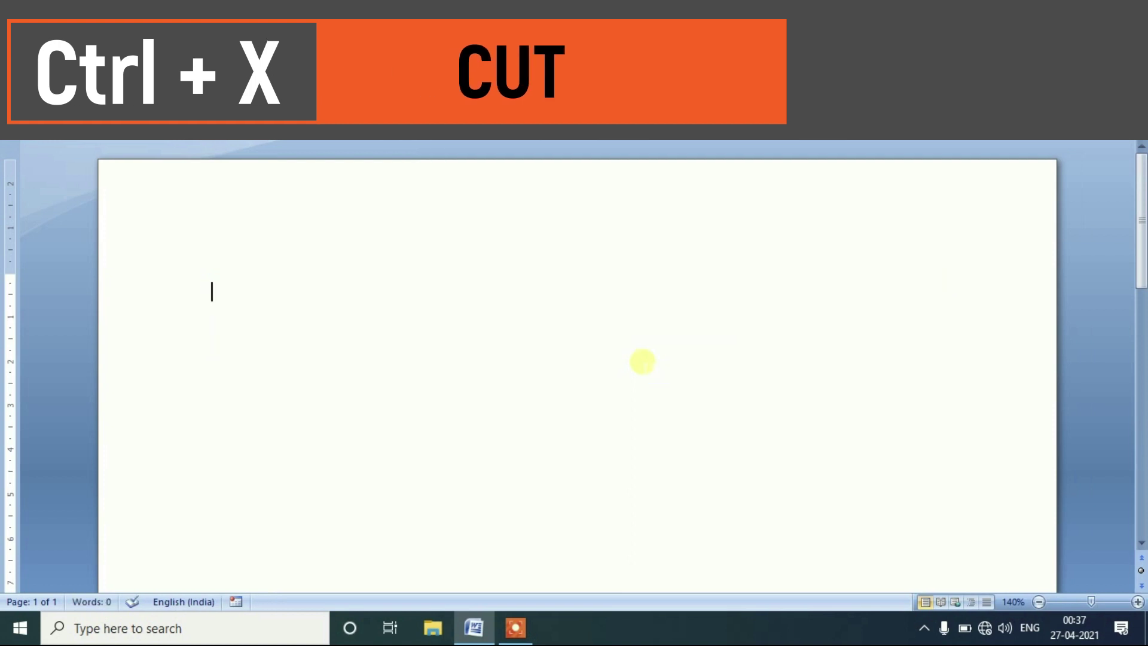
key("ctrl+v")
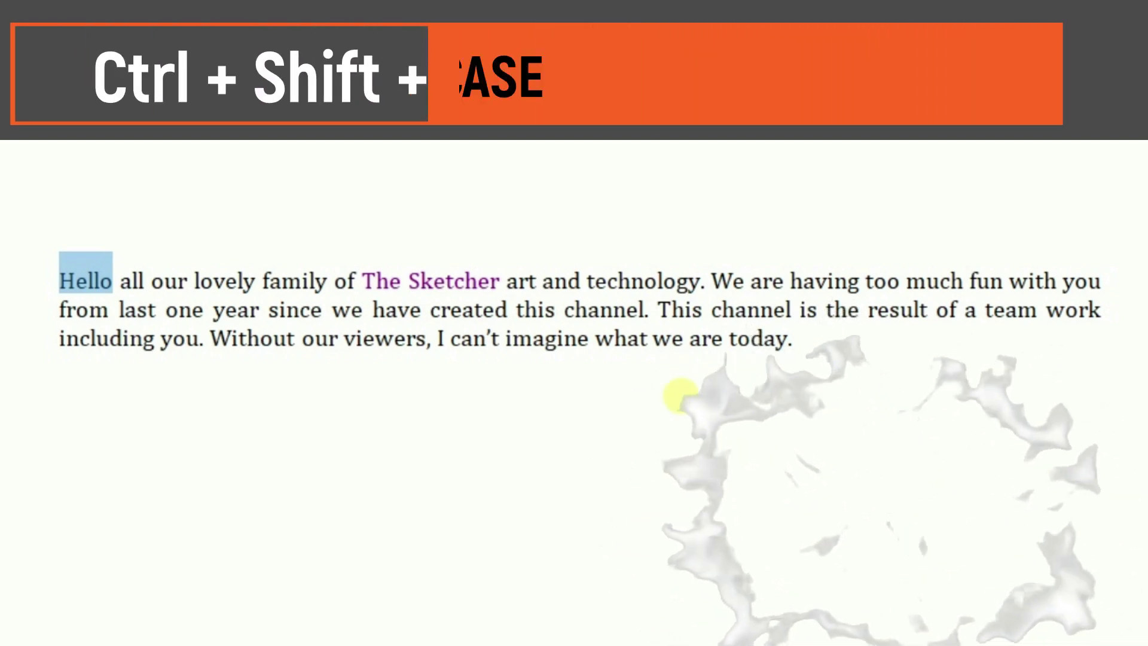
- Make 'Hello' small capitals, then adjust the selection toward 'The Sketcher'
key("ctrl+shift+a")
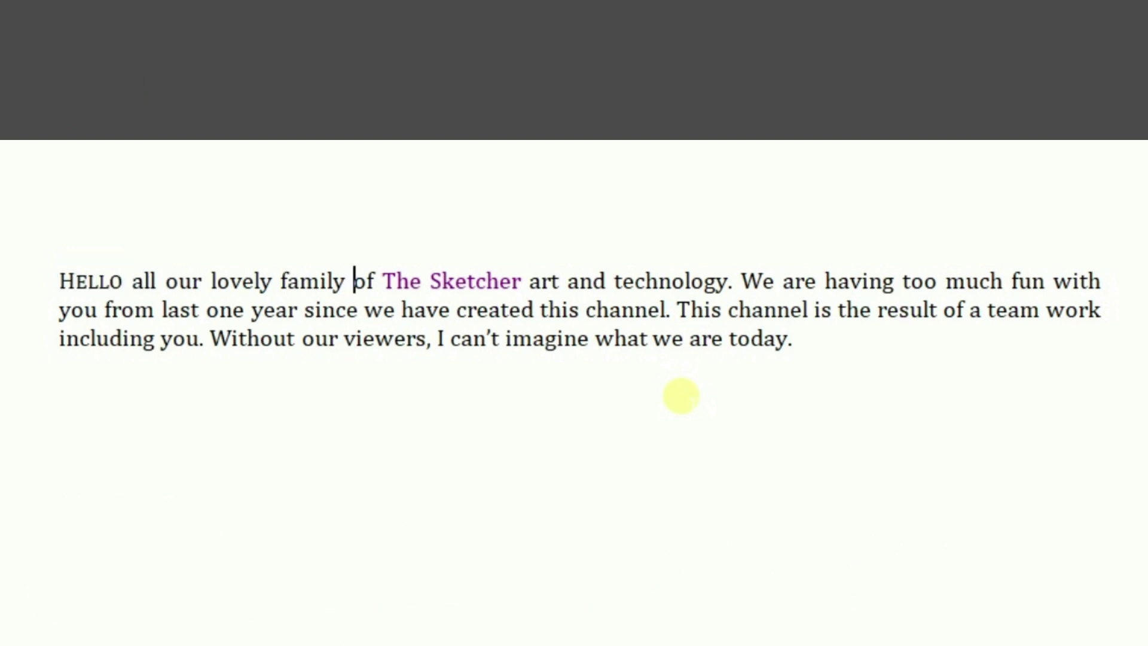
key("shift+Right")
key("shift+Right")
key("shift+Right")
key("shift+Right")
key("shift+Right")
key("shift+Right")
key("shift+Left")
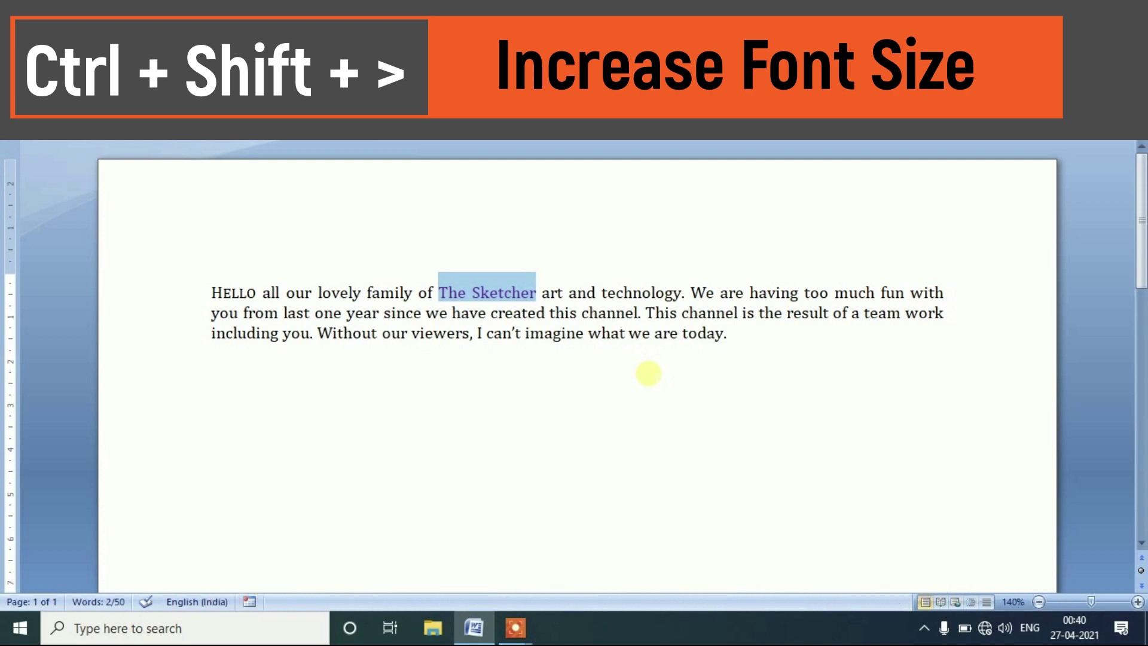
- Enlarge 'The Sketcher' twice, then shrink it back to match the body-text size
key("ctrl+shift+period")
key("ctrl+shift+period")
key("ctrl+shift+period")
key("ctrl+shift+period")
key("ctrl+shift+period")
key("ctrl+shift+period")
key("ctrl+shift+period")
key("ctrl+shift+period")
key("ctrl+shift+period")
key("ctrl+shift+period")
key("ctrl+shift+period")
key("ctrl+shift+period")
key("ctrl+shift+period")
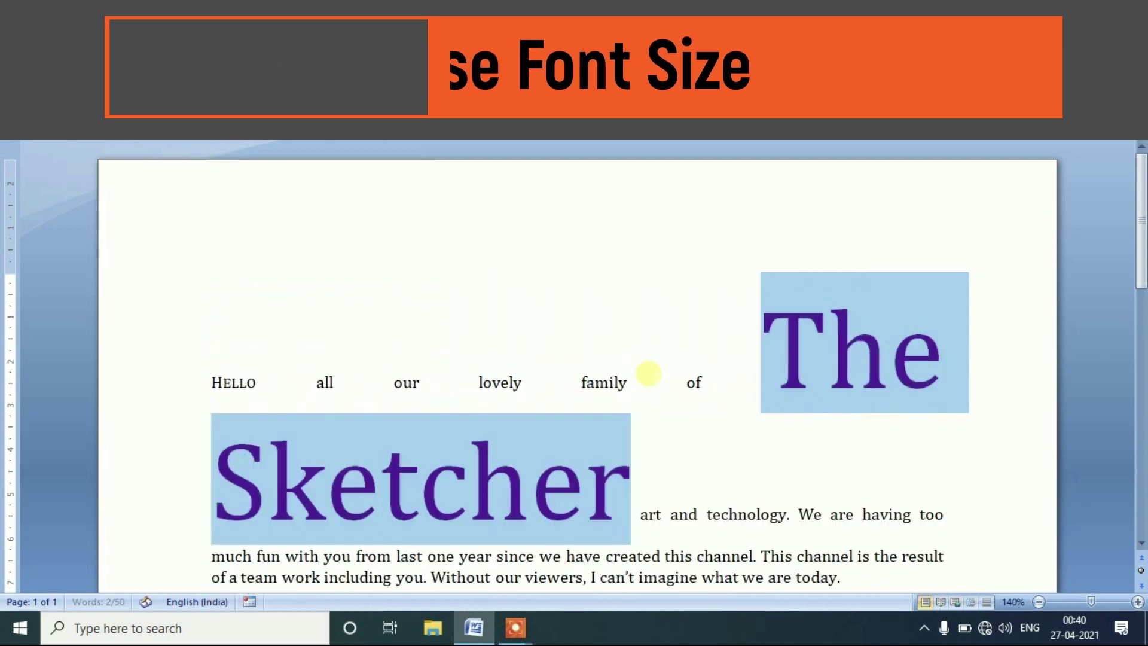
key("ctrl+shift+period")
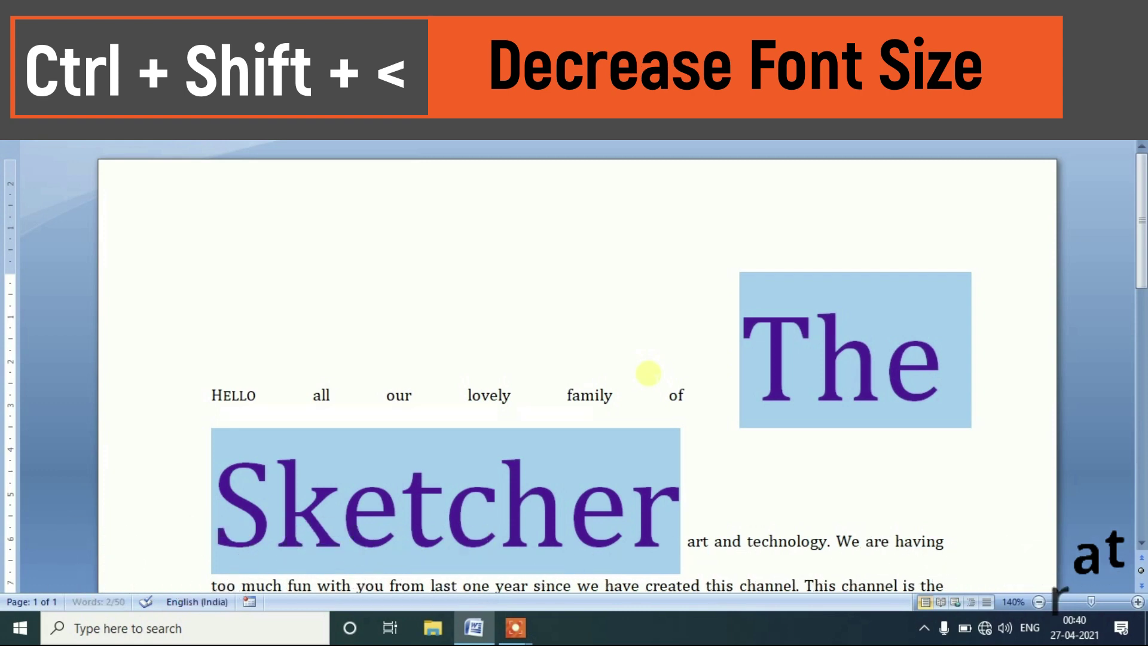
key("ctrl+shift+comma")
key("ctrl+shift+comma")
key("ctrl+shift+comma")
key("ctrl+shift+less")
key("ctrl+shift+less")
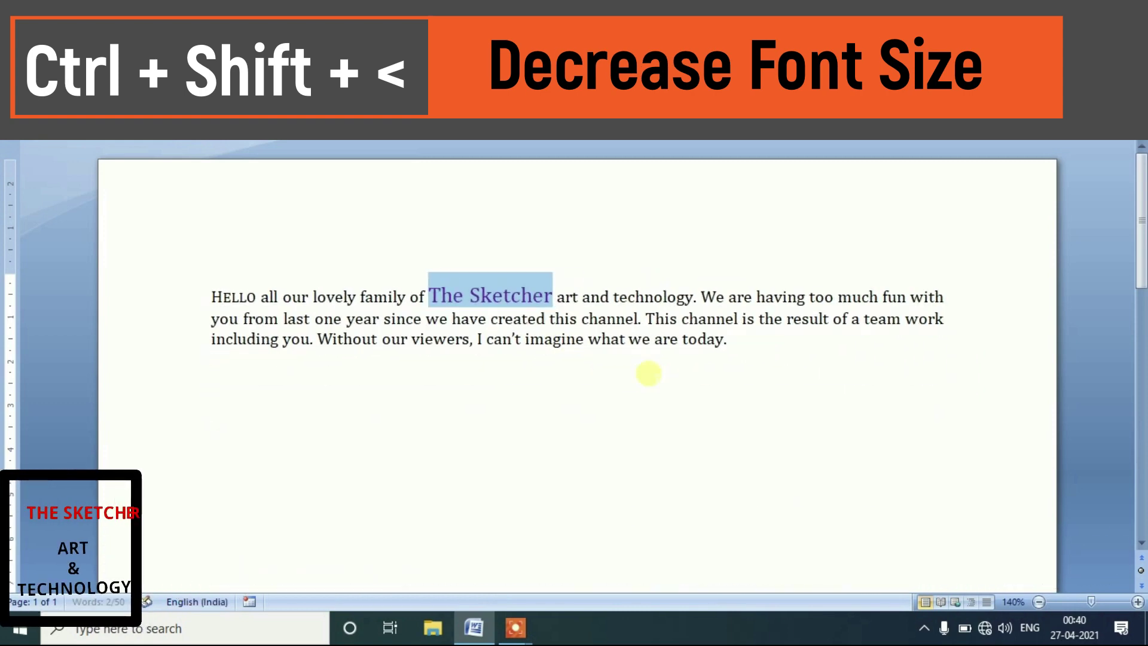
key("ctrl+shift+less")
key("ctrl+shift+less")
key("ctrl+shift+less")
key("ctrl+shift+less")
key("ctrl+shift+greater")
key("ctrl+shift+greater")
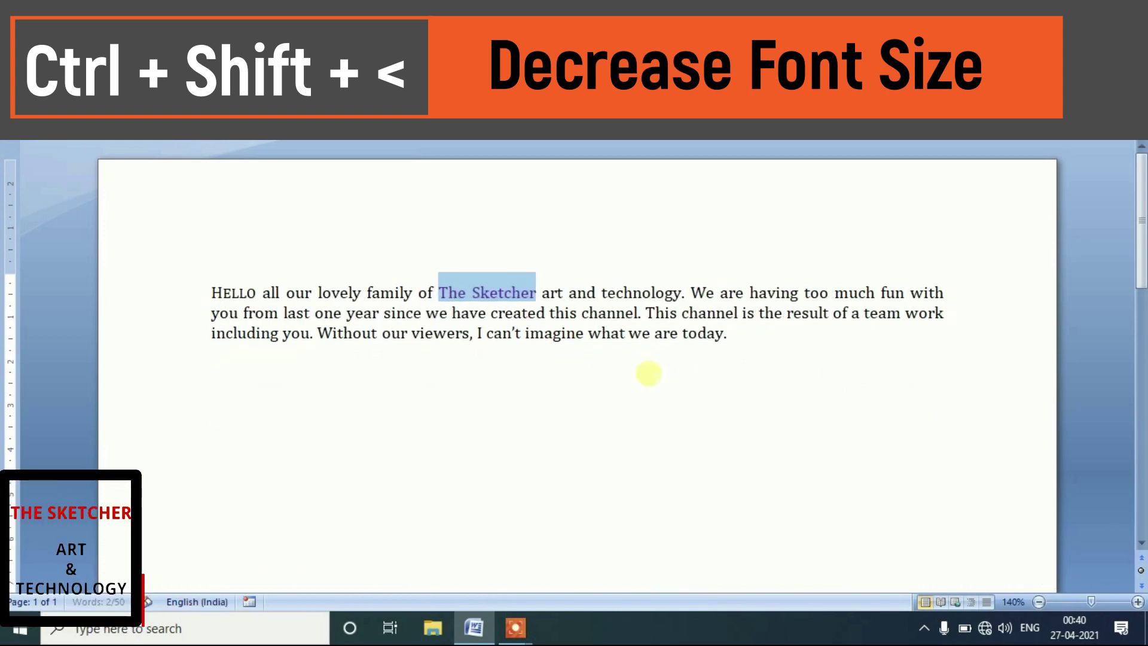